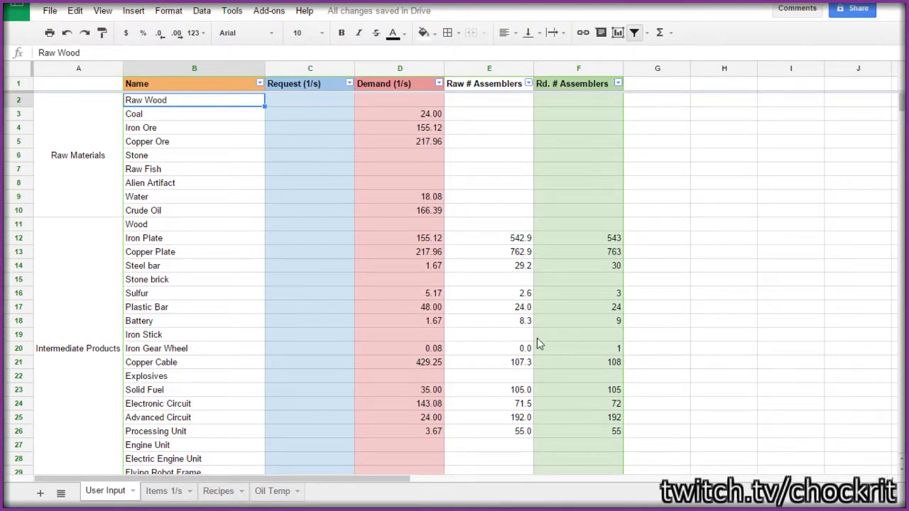
Step: Review the Coal and Rocket Launch (1/300) requests and the rocket items' rounded assembler formulas
click(302, 120)
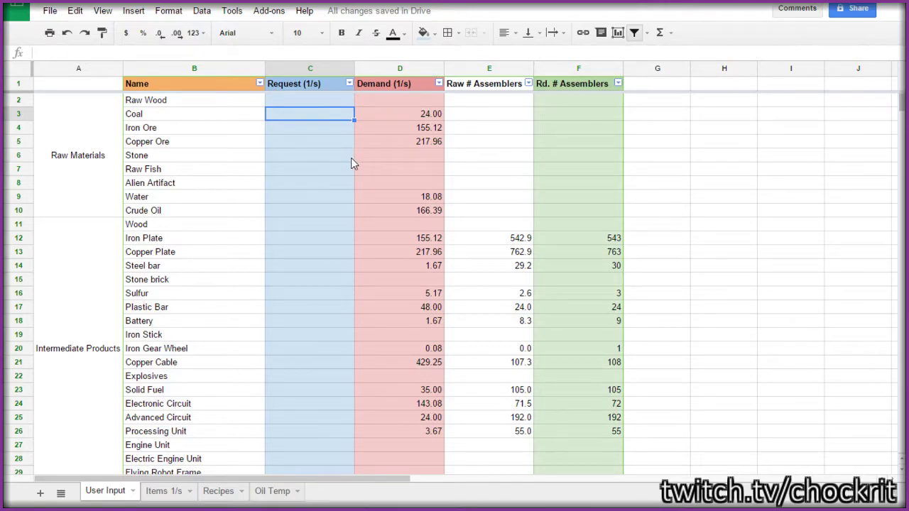
scroll(350, 163, down, 5)
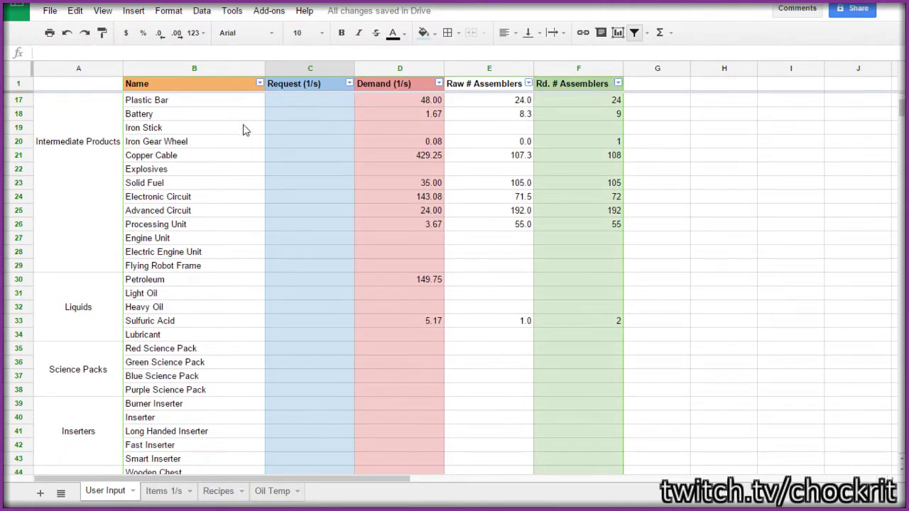
scroll(275, 147, down, 2)
scroll(275, 151, up, 3)
scroll(277, 150, up, 4)
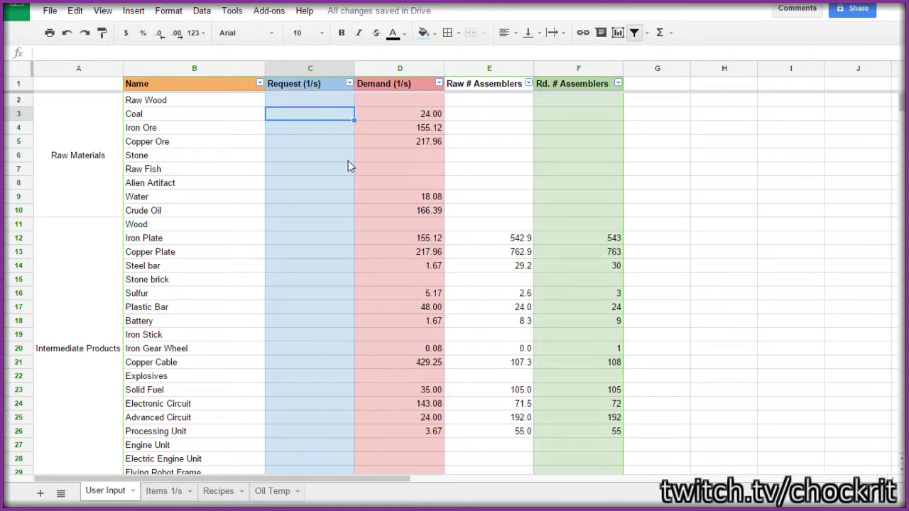
scroll(340, 171, down, 1)
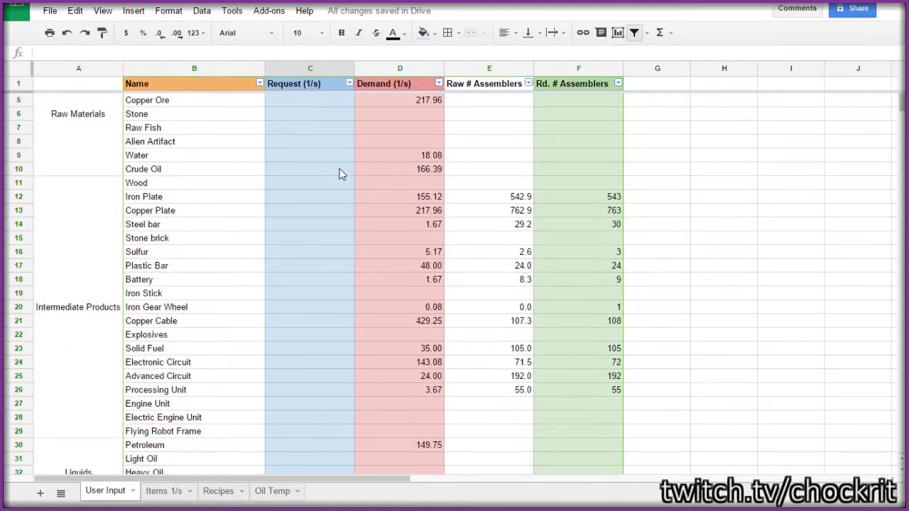
scroll(340, 174, down, 1)
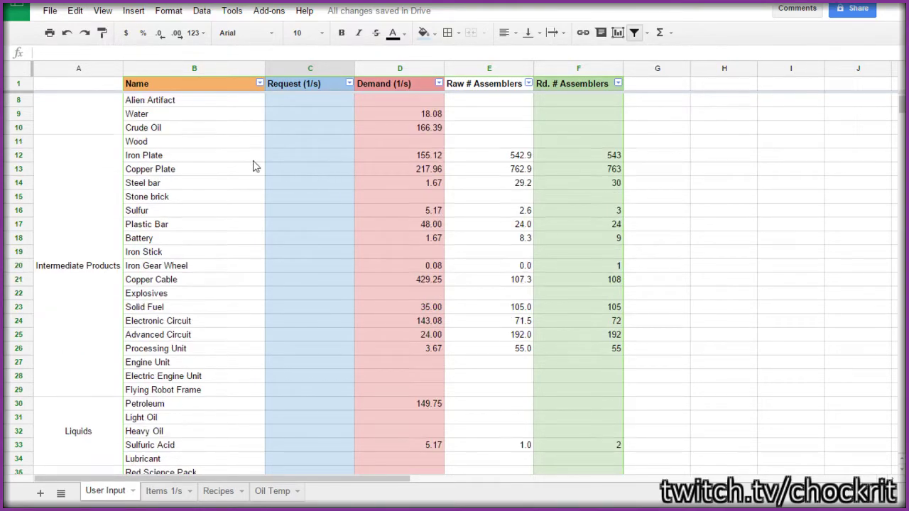
scroll(274, 172, up, 2)
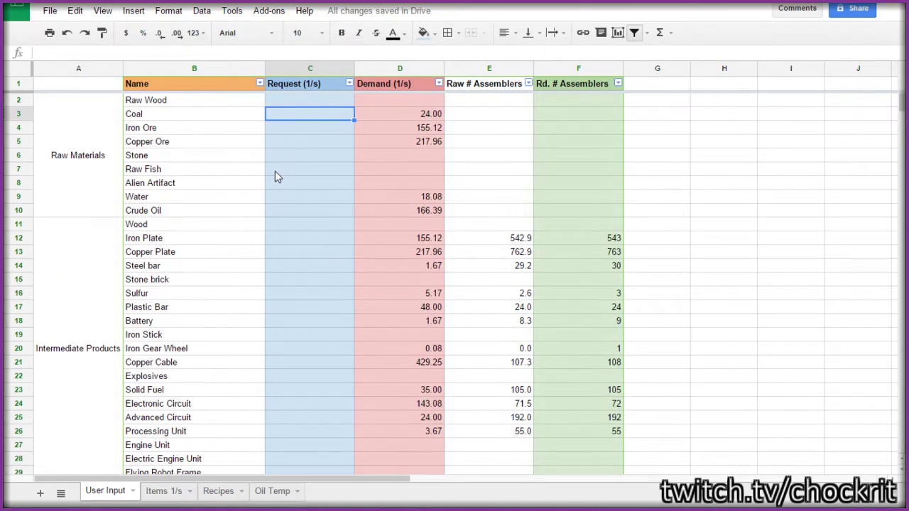
scroll(287, 176, down, 20)
scroll(290, 172, down, 20)
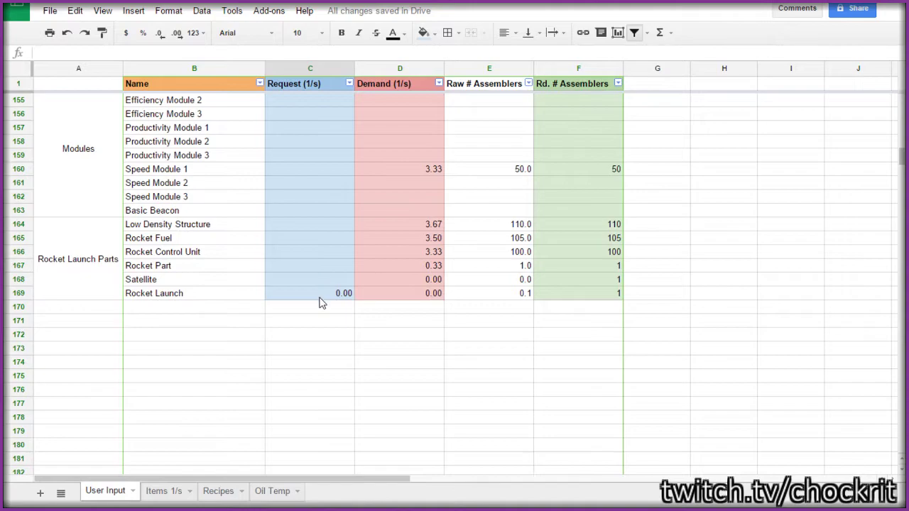
click(319, 297)
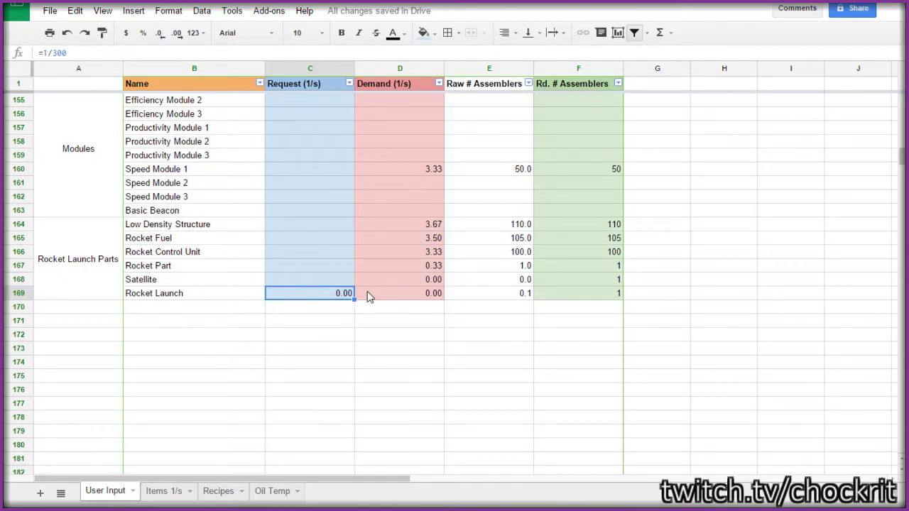
scroll(366, 294, up, 1)
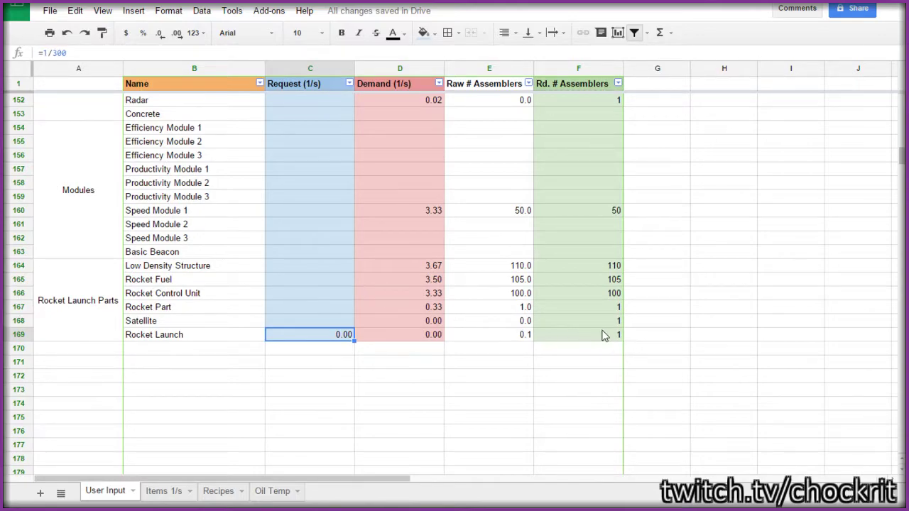
scroll(600, 337, up, 4)
scroll(601, 337, down, 2)
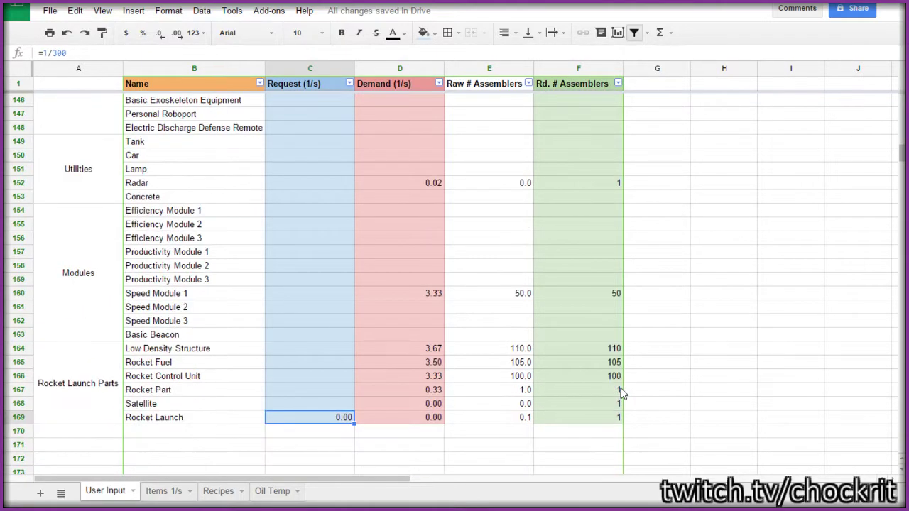
click(612, 417)
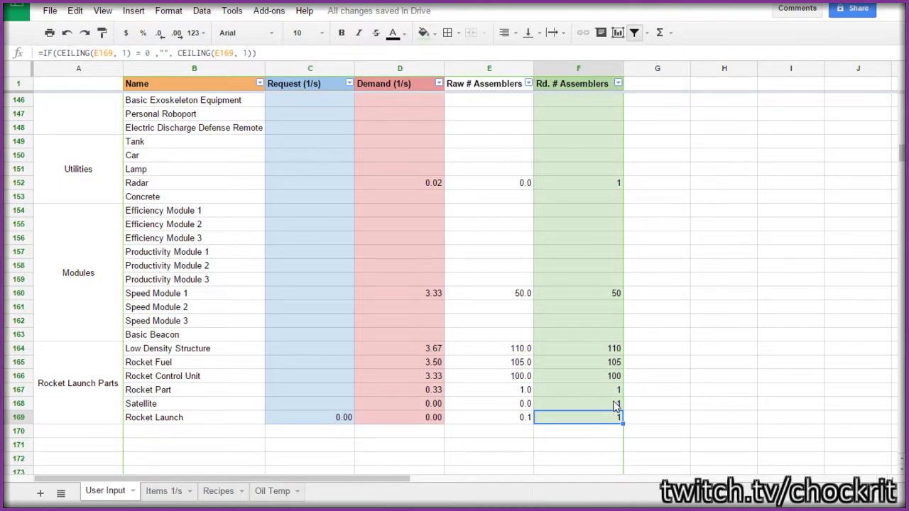
click(614, 405)
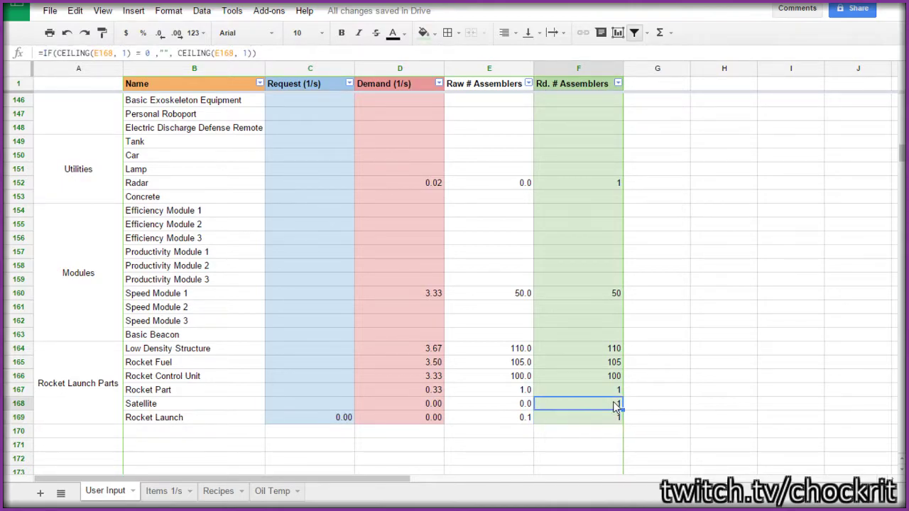
click(606, 393)
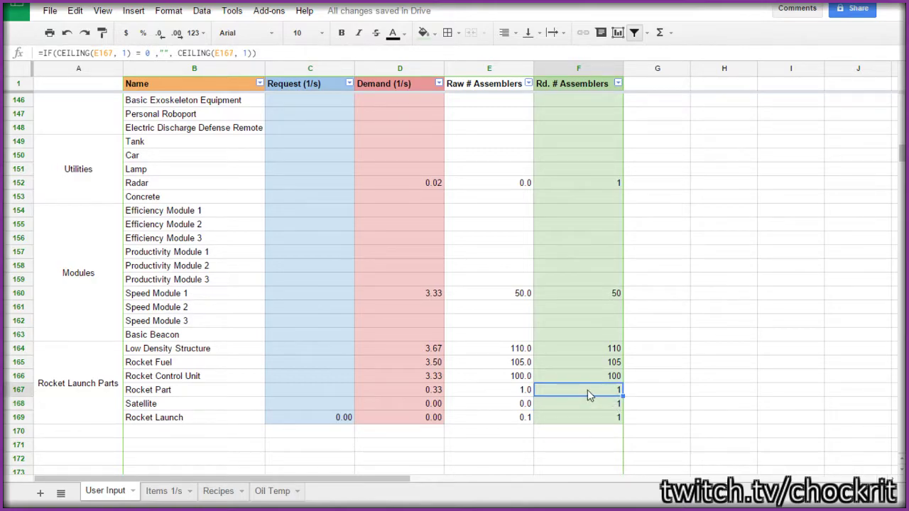
scroll(587, 390, up, 1)
click(586, 419)
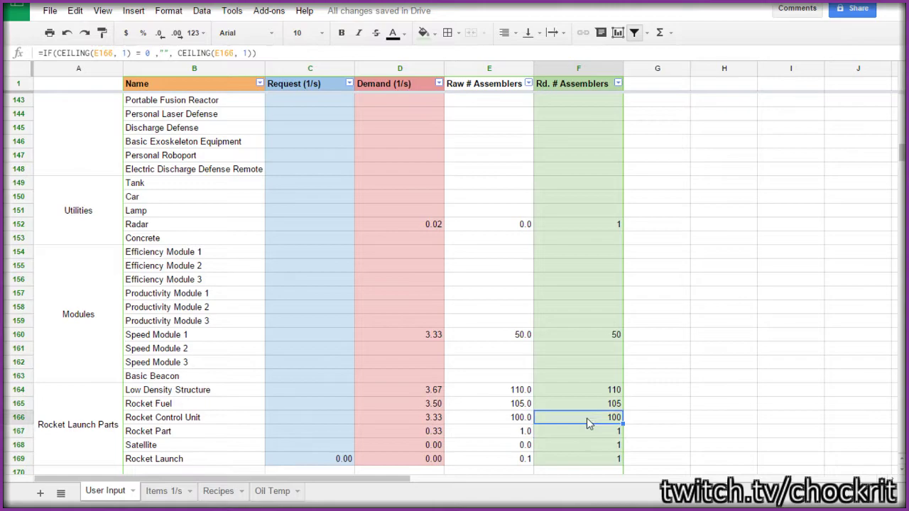
click(586, 410)
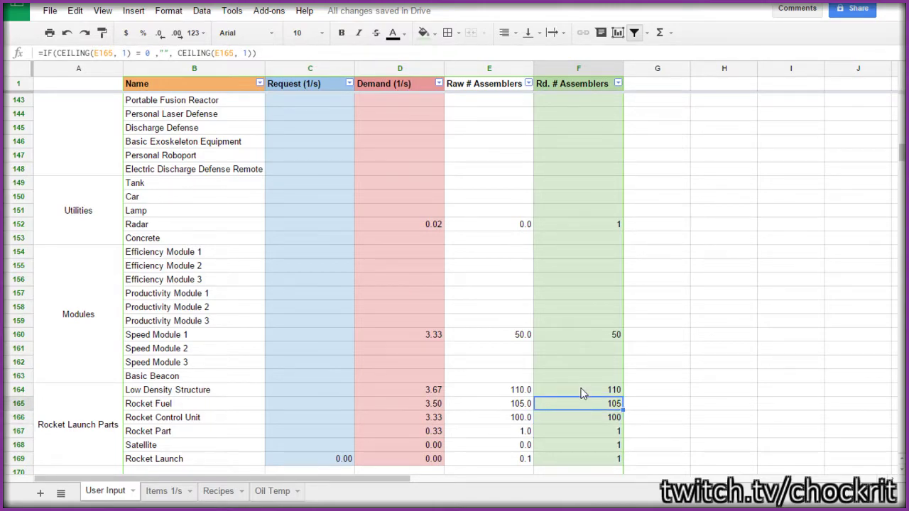
click(580, 393)
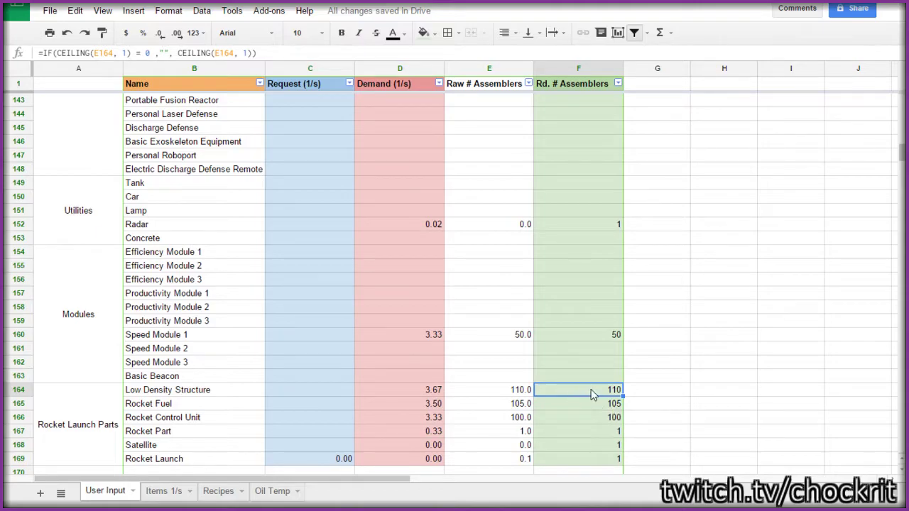
scroll(589, 389, up, 8)
scroll(588, 388, down, 13)
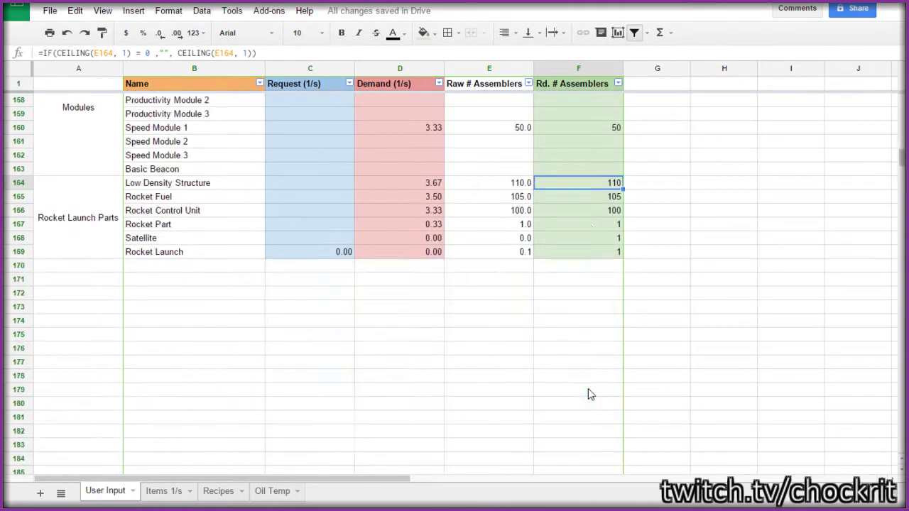
scroll(587, 388, up, 20)
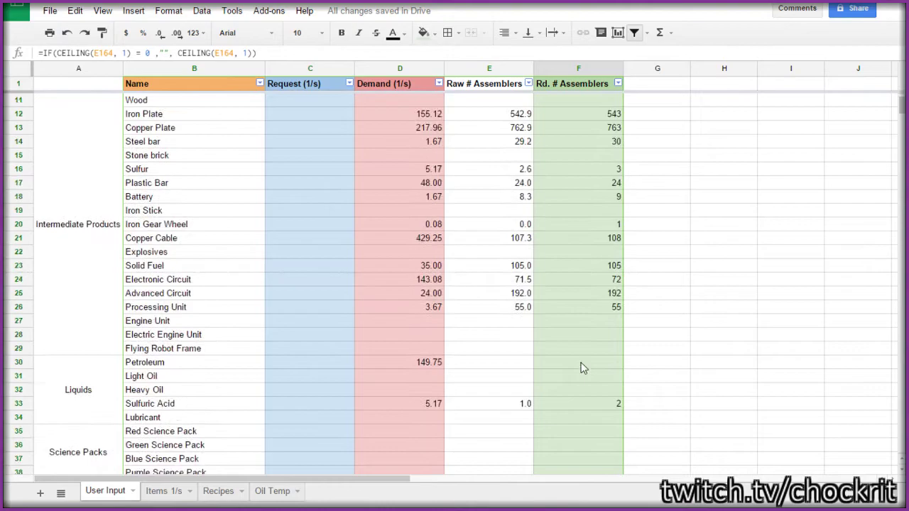
scroll(581, 367, up, 3)
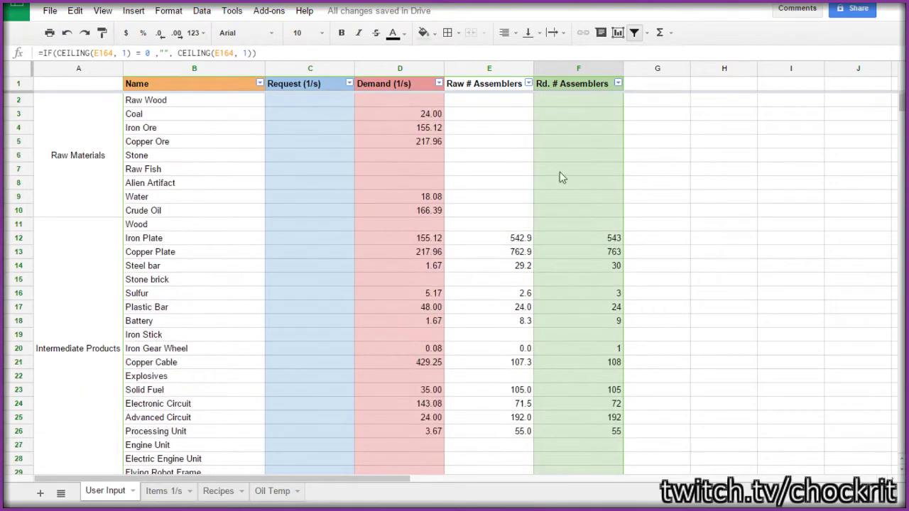
Step: Uncheck (Blanks) in the Demand column filter, then recheck the Rocket Launch request
click(439, 84)
scroll(357, 246, down, 5)
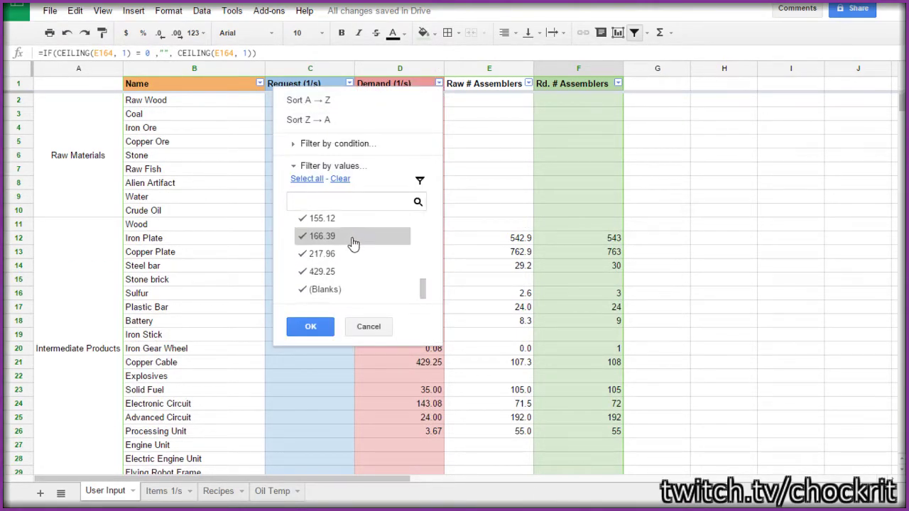
click(359, 291)
click(320, 326)
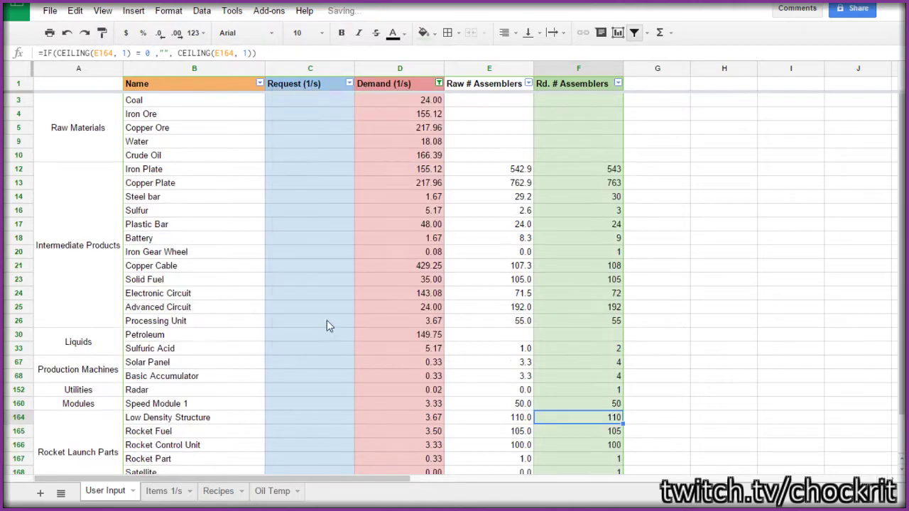
scroll(407, 199, down, 2)
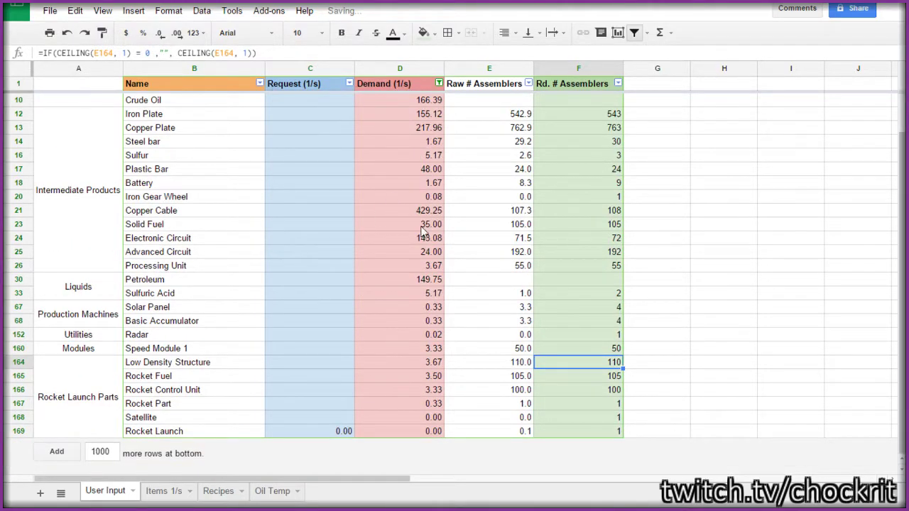
scroll(430, 245, up, 2)
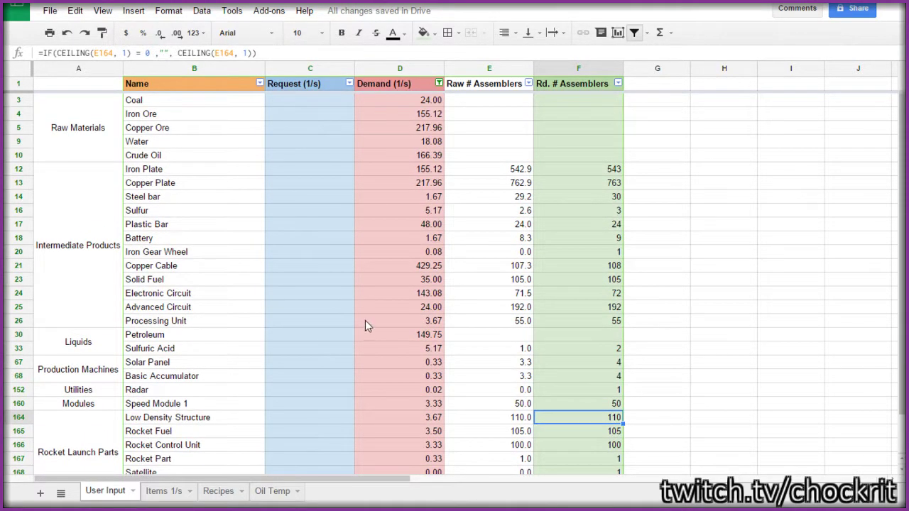
scroll(377, 255, down, 2)
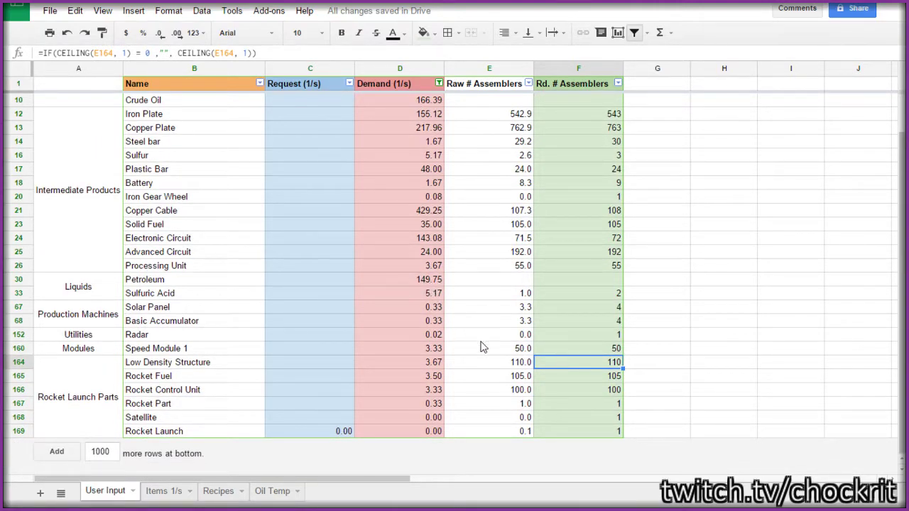
scroll(457, 254, up, 2)
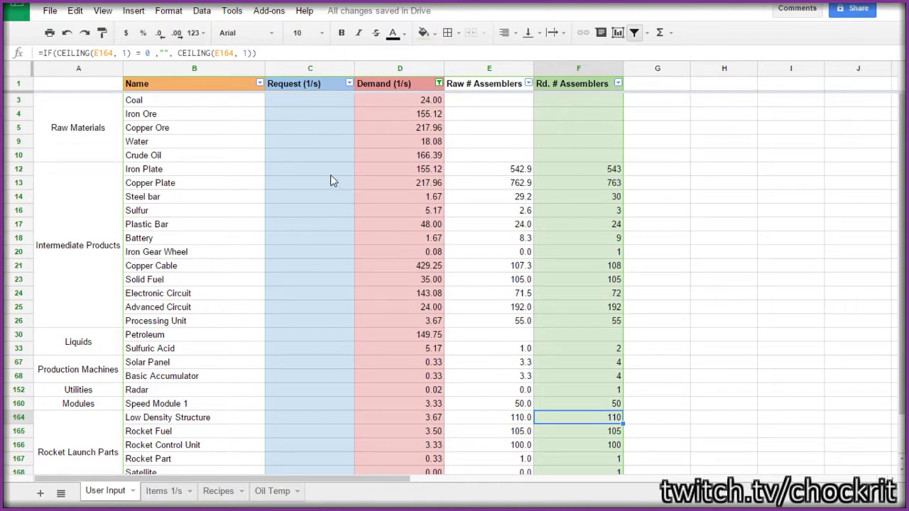
scroll(368, 280, down, 2)
click(344, 432)
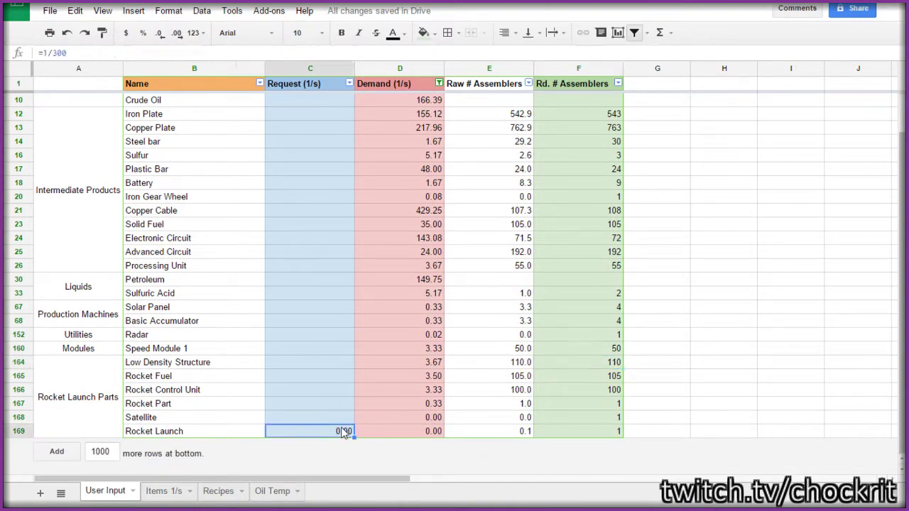
scroll(472, 350, up, 2)
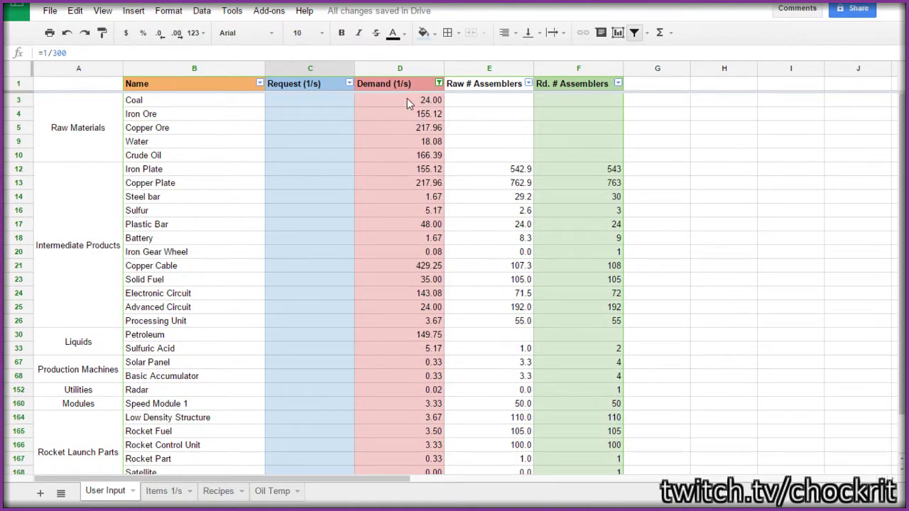
drag(407, 98, 417, 162)
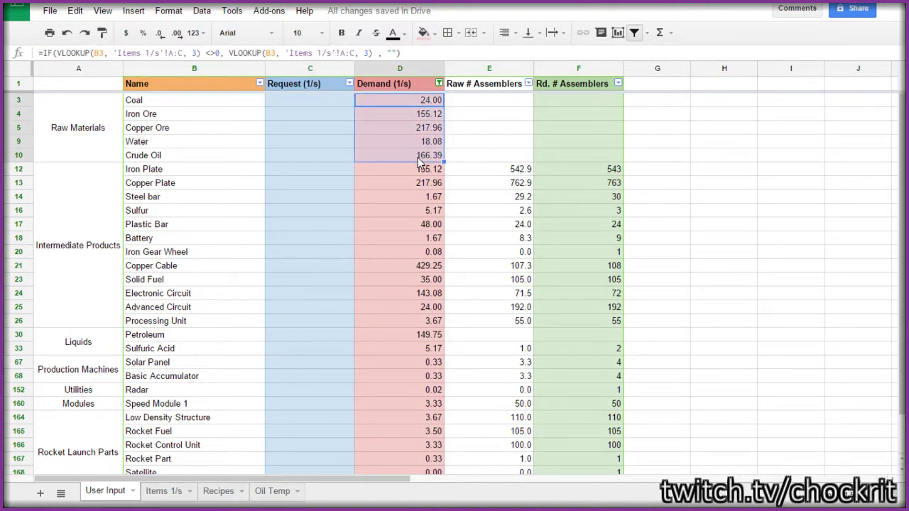
click(419, 159)
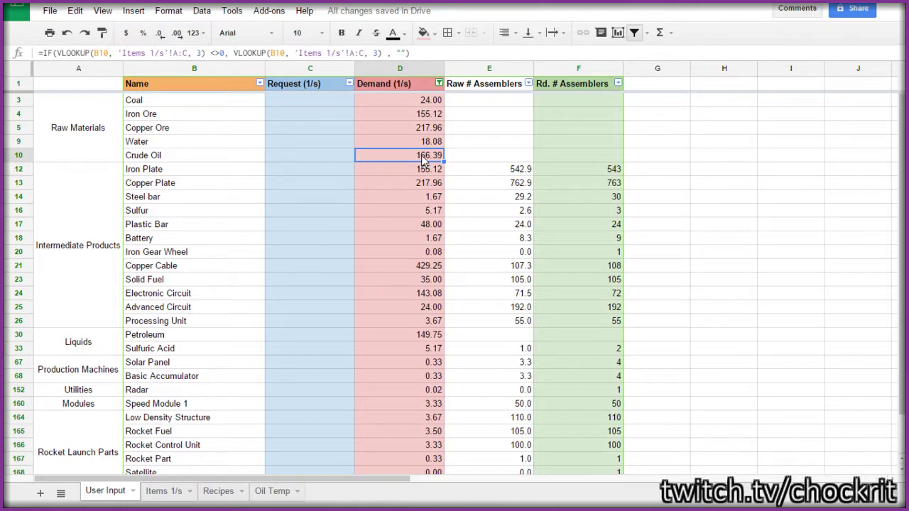
click(420, 146)
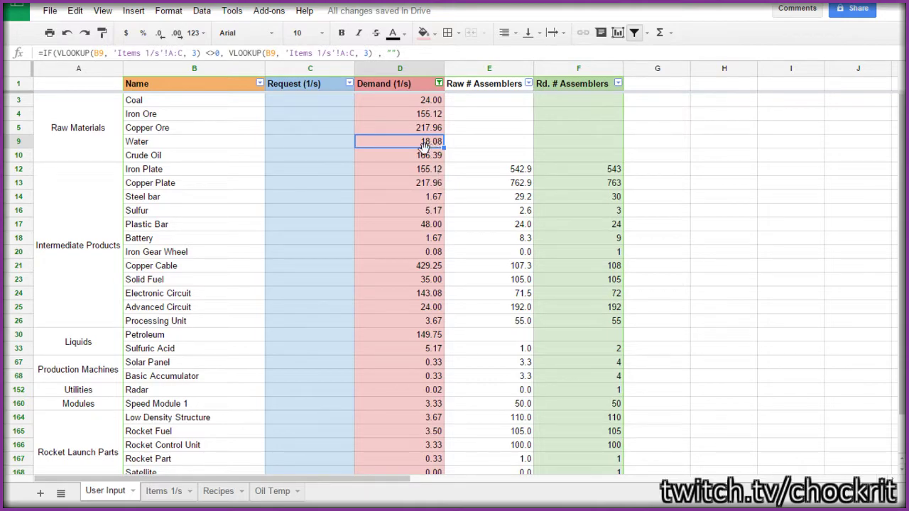
click(426, 131)
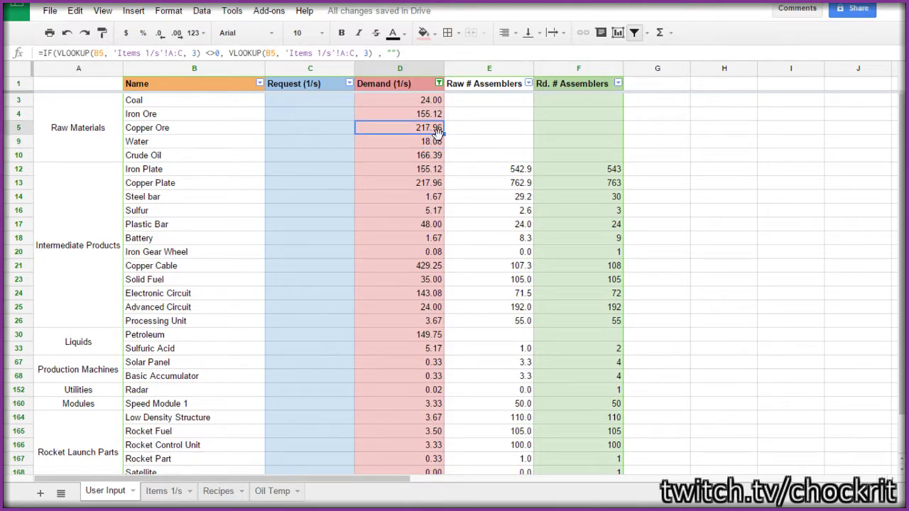
click(418, 117)
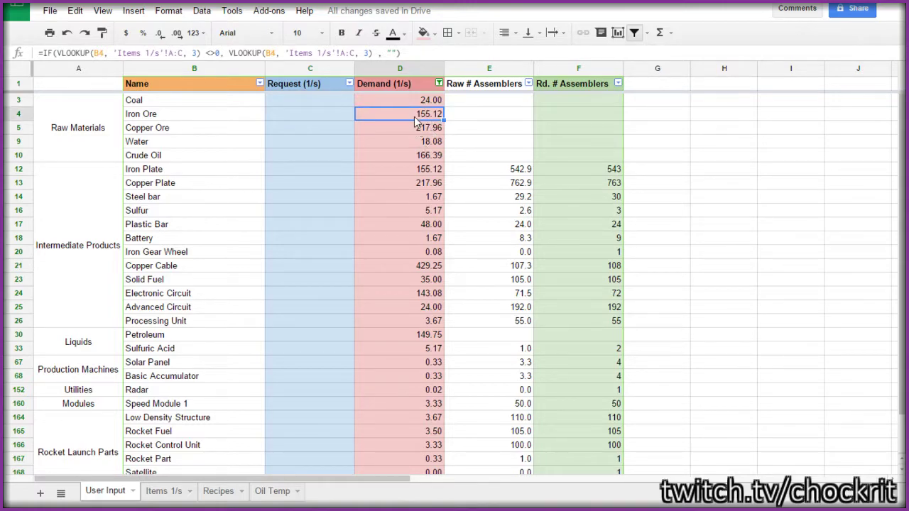
click(418, 103)
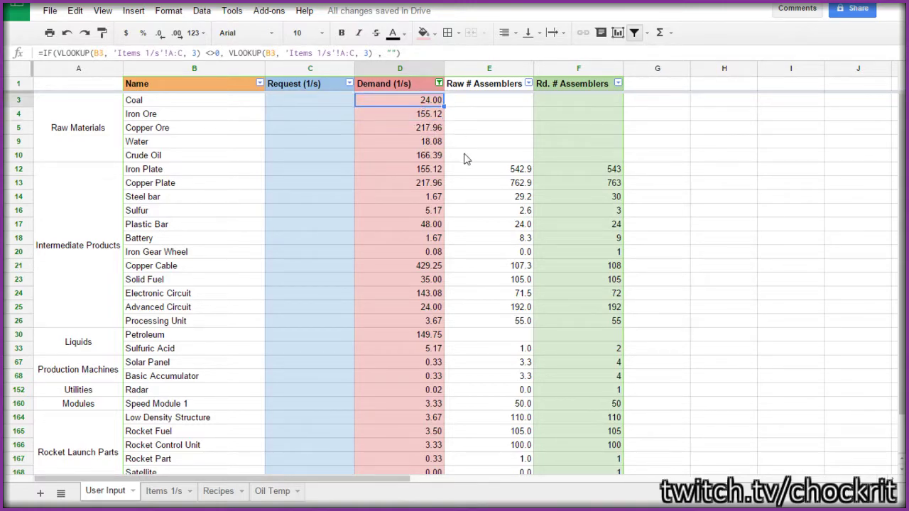
scroll(435, 173, down, 2)
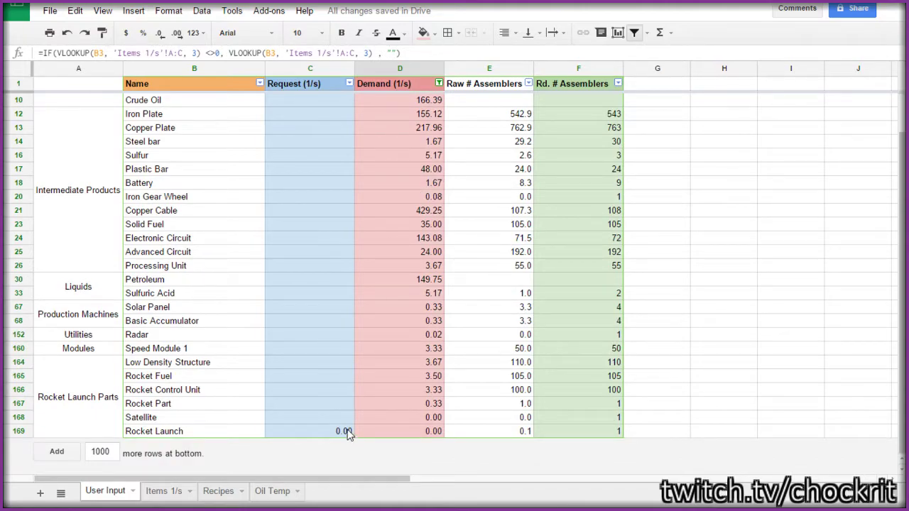
Step: Re-check (Blanks) in the Demand column filter and select the Rocket Launch request in C169
click(439, 84)
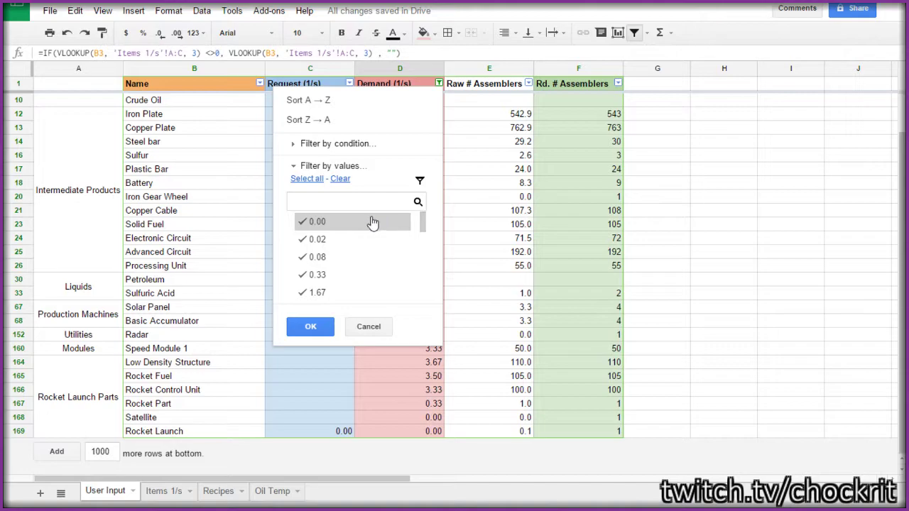
scroll(372, 223, down, 6)
click(343, 291)
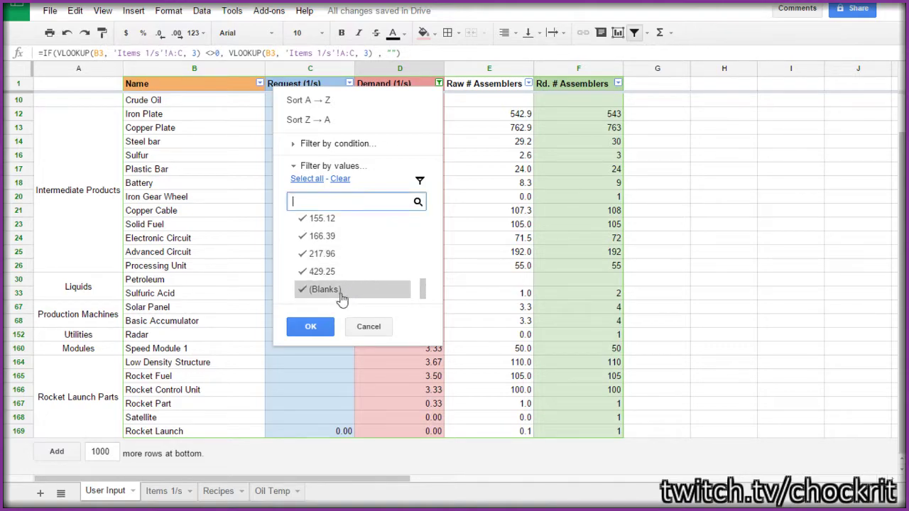
click(310, 326)
scroll(383, 306, down, 5)
scroll(396, 269, down, 20)
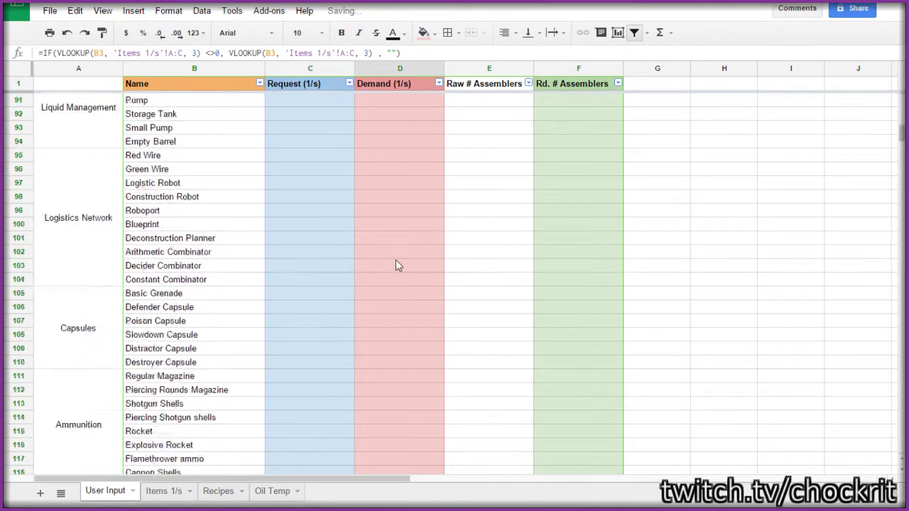
scroll(380, 261, up, 3)
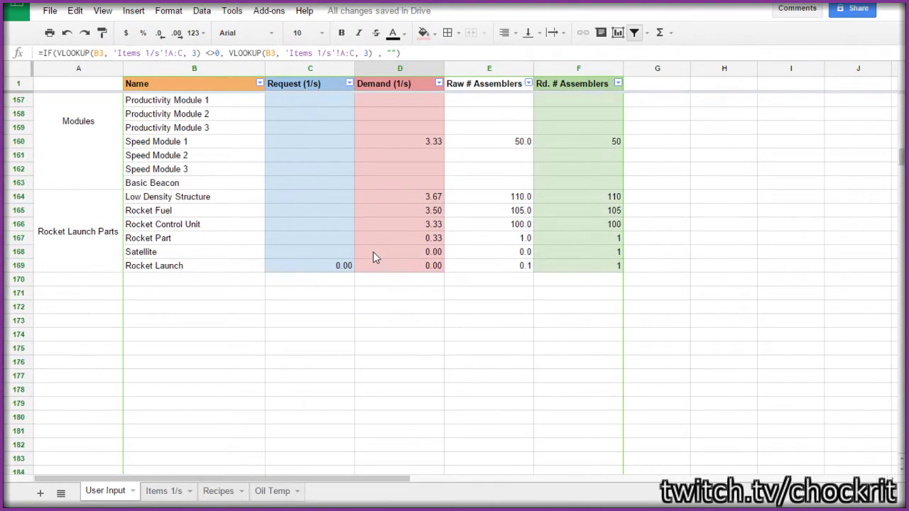
click(335, 266)
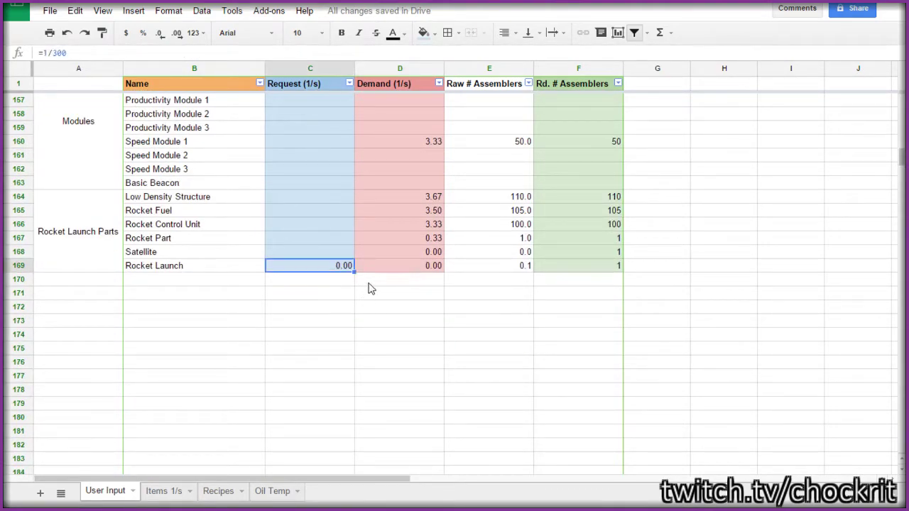
Step: Delete the Rocket Launch request in C169, then select the Processing Unit request cell C26
key(Delete)
scroll(397, 256, up, 20)
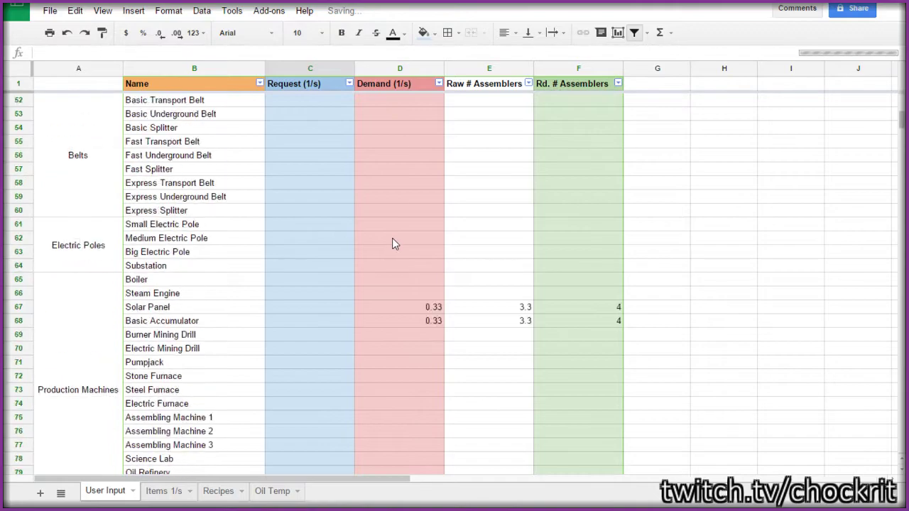
scroll(392, 244, up, 15)
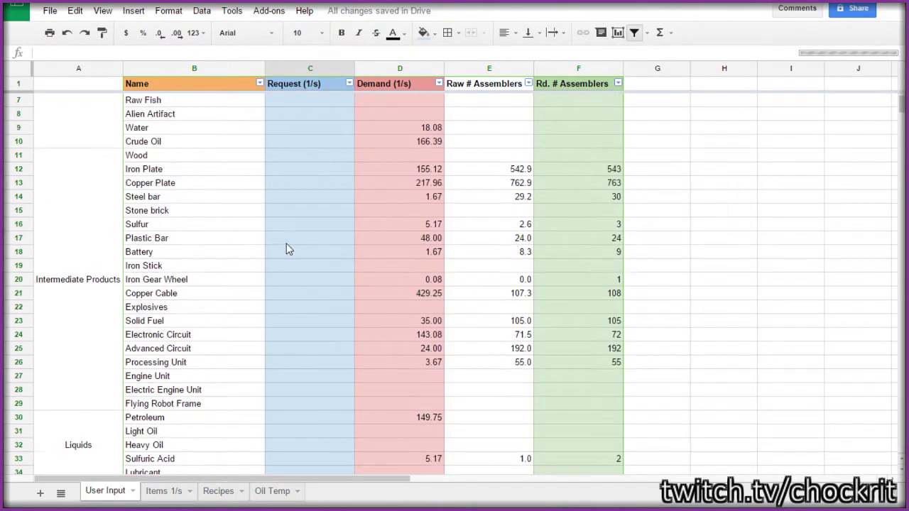
click(295, 362)
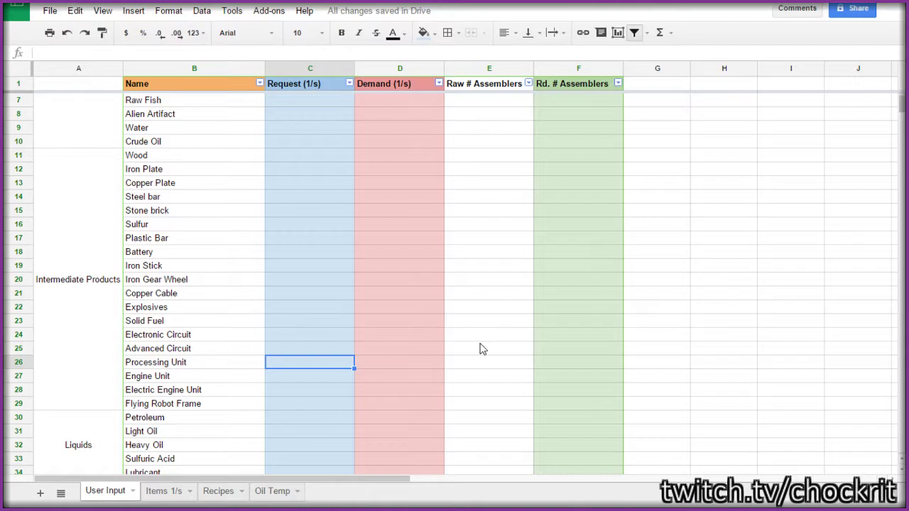
Step: Enter 10 as the Processing Unit request in C26 and check its CEILING assembler formula in F26
text(1)
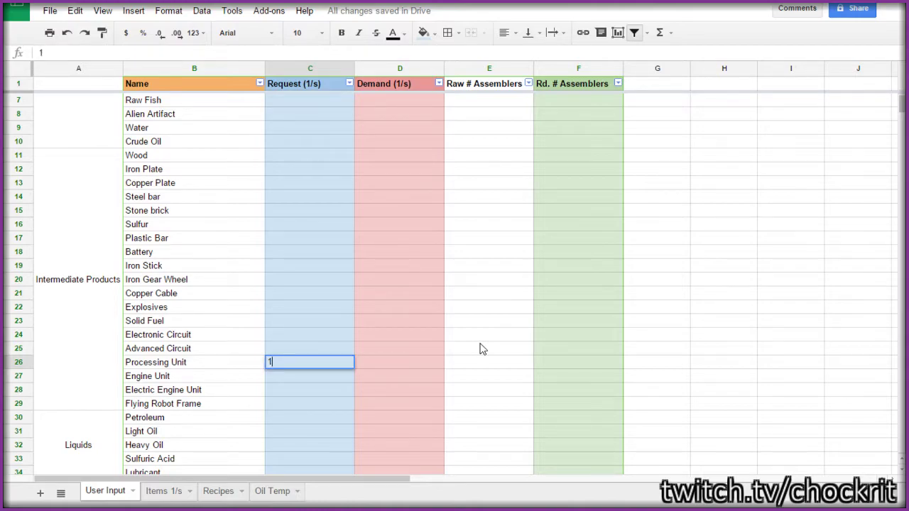
text(10)
key(Return)
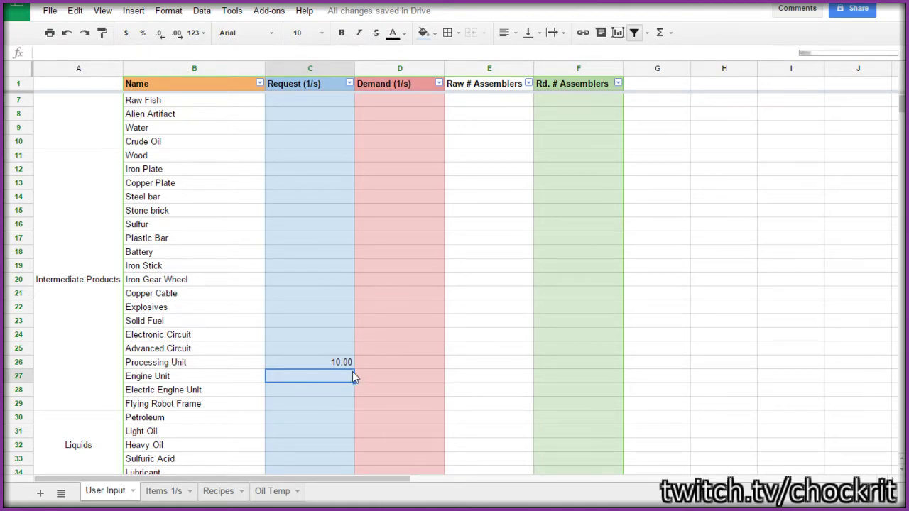
click(575, 361)
click(290, 365)
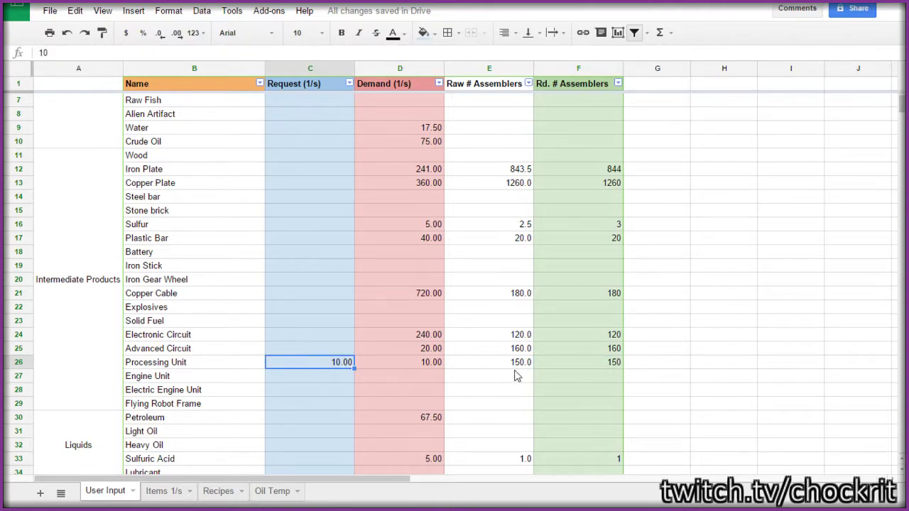
click(573, 365)
scroll(573, 365, up, 2)
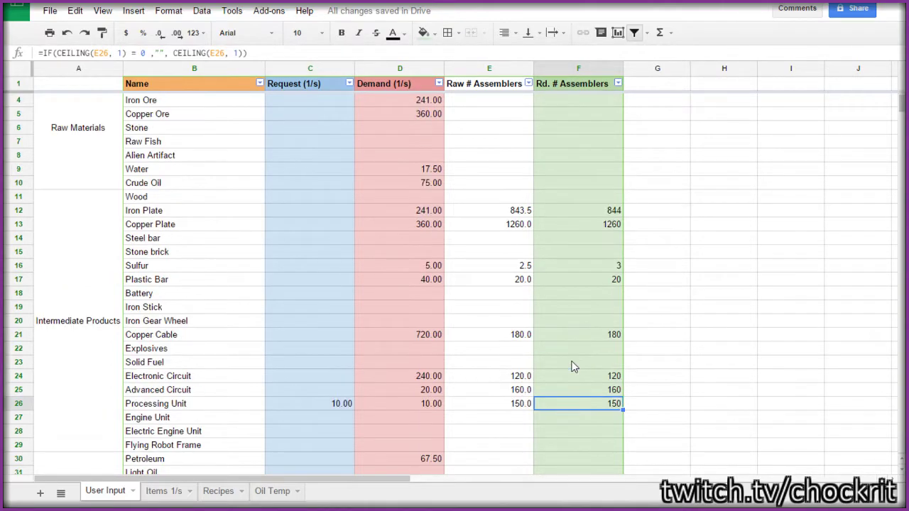
Step: Exclude (Blanks) from the Demand column filter to hide rows without demand
click(439, 84)
scroll(369, 290, down, 3)
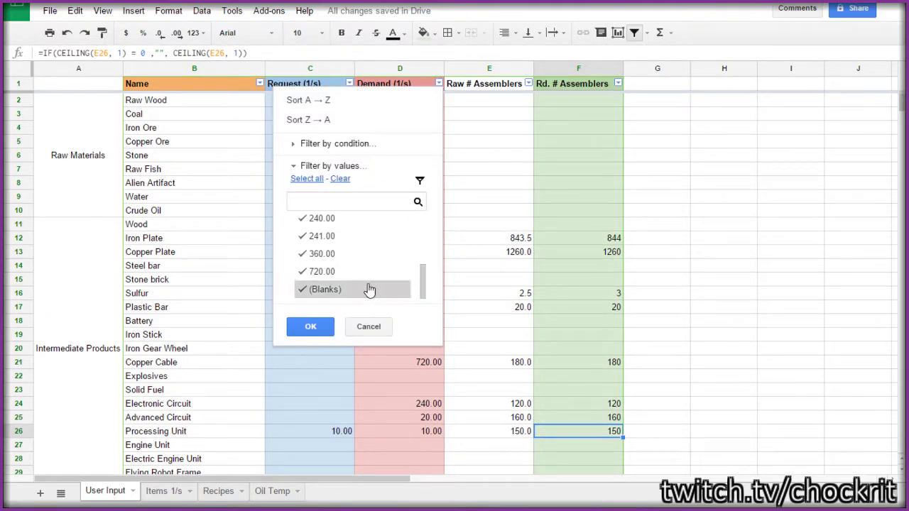
click(327, 289)
click(312, 328)
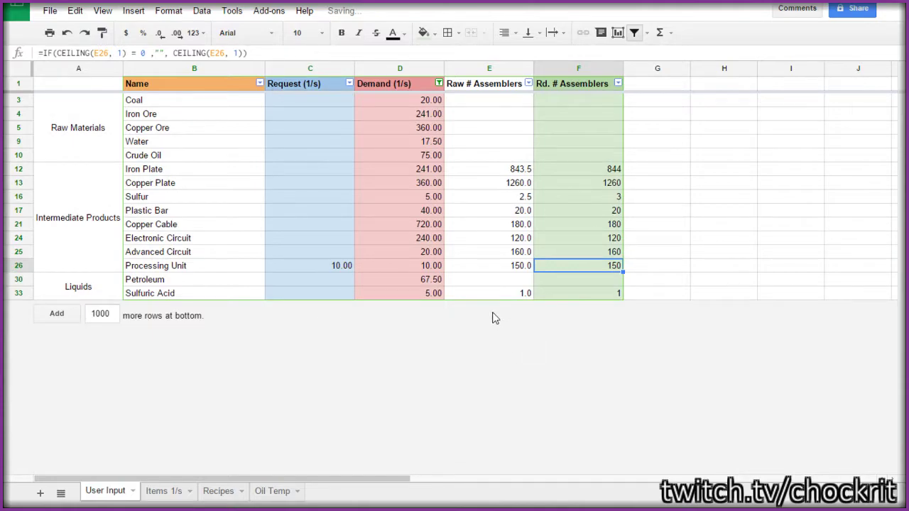
Step: Inspect the Coal and Petroleum demands and assembler counts from Iron Plate to Processing Unit
click(426, 104)
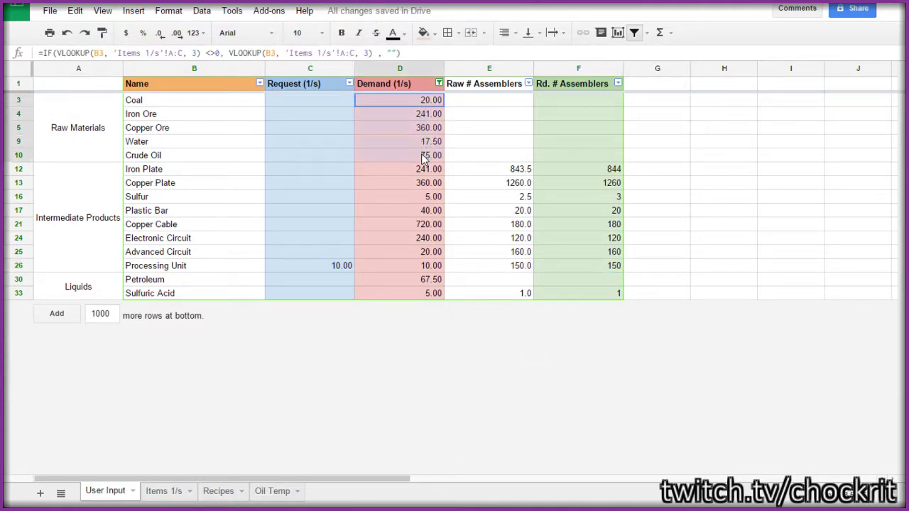
shift+click(426, 156)
drag(579, 171, 582, 269)
click(407, 283)
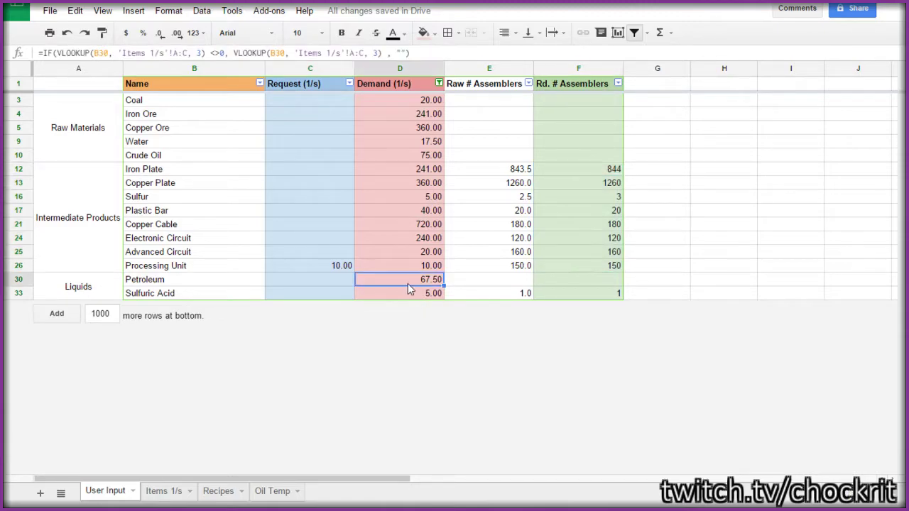
click(591, 284)
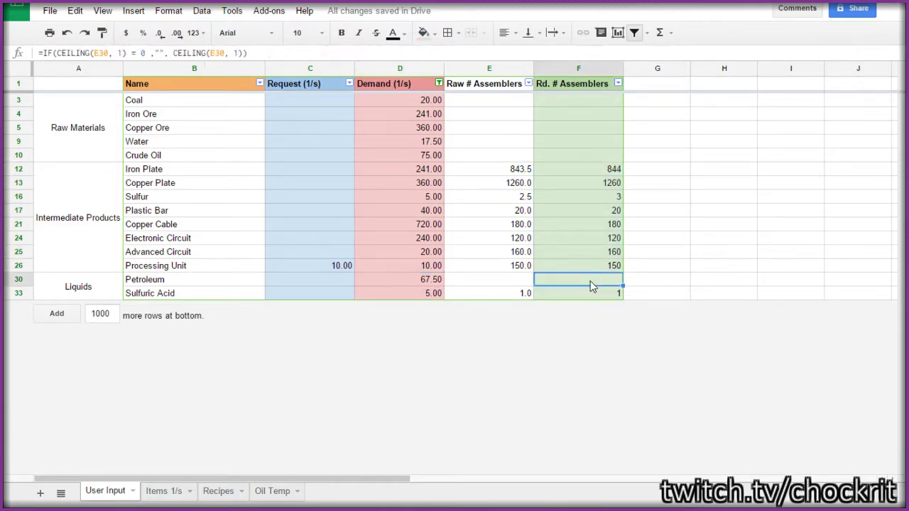
click(482, 257)
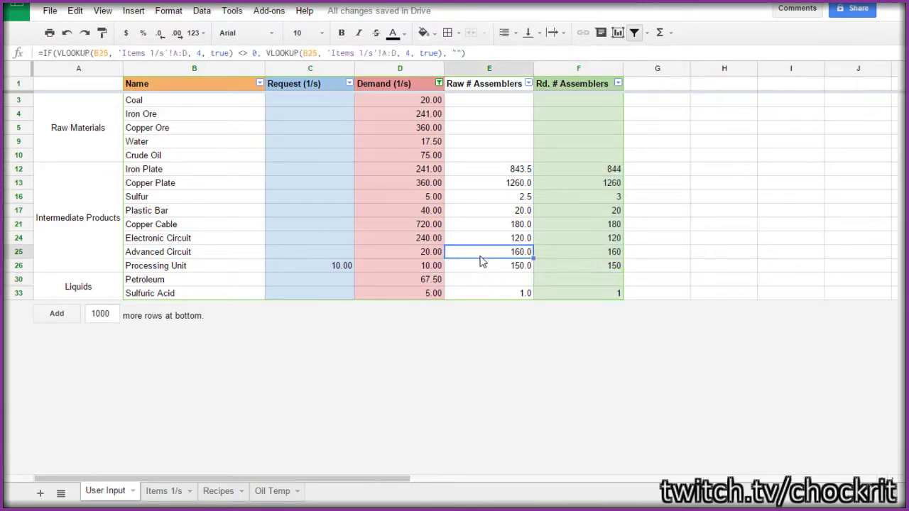
click(228, 492)
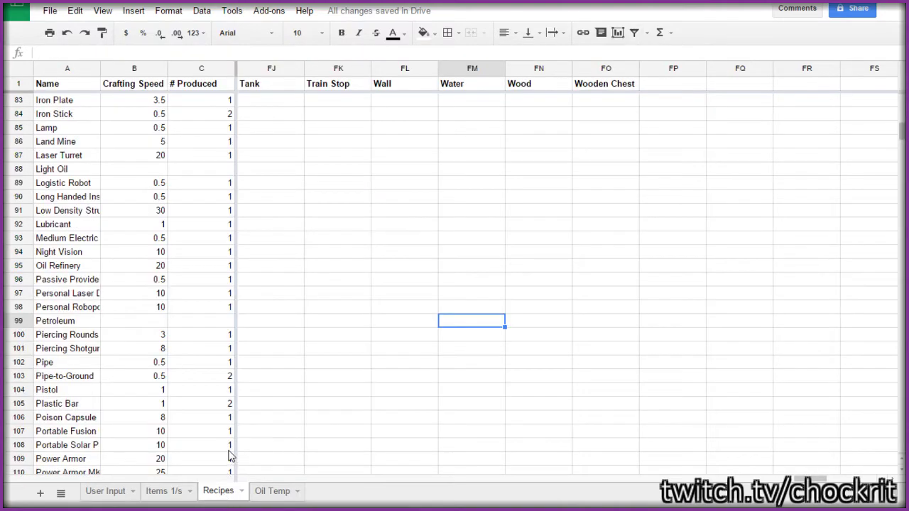
click(277, 226)
scroll(235, 216, up, 8)
scroll(235, 217, up, 19)
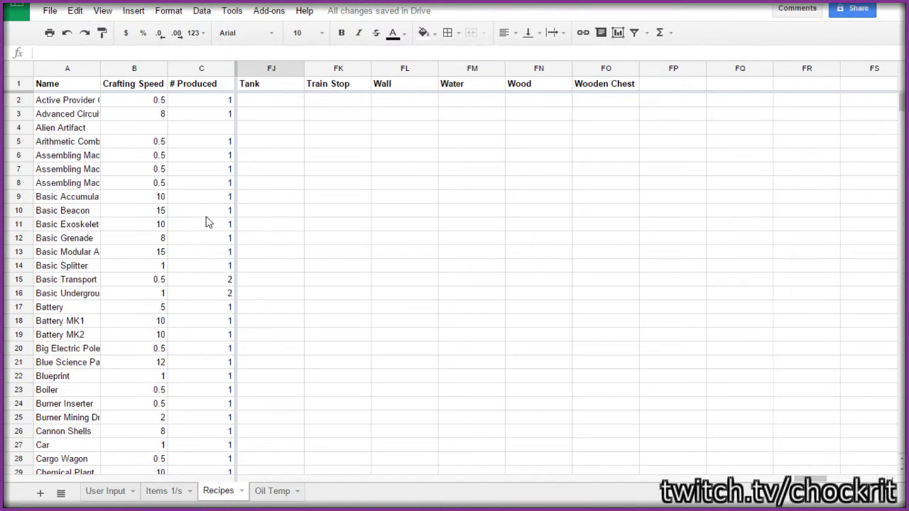
scroll(220, 156, down, 7)
scroll(399, 189, down, 7)
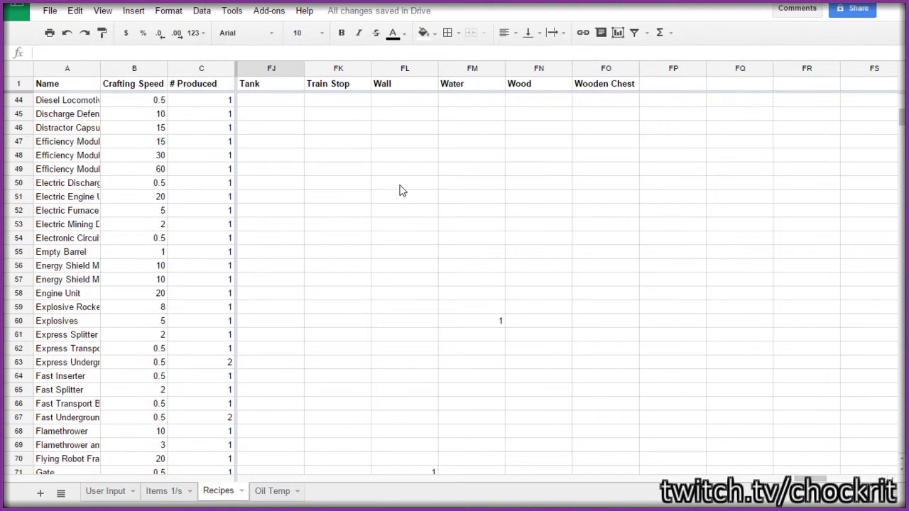
scroll(416, 189, up, 4)
click(416, 186)
key(ctrl+minus)
key(ctrl+minus)
key(ctrl+minus)
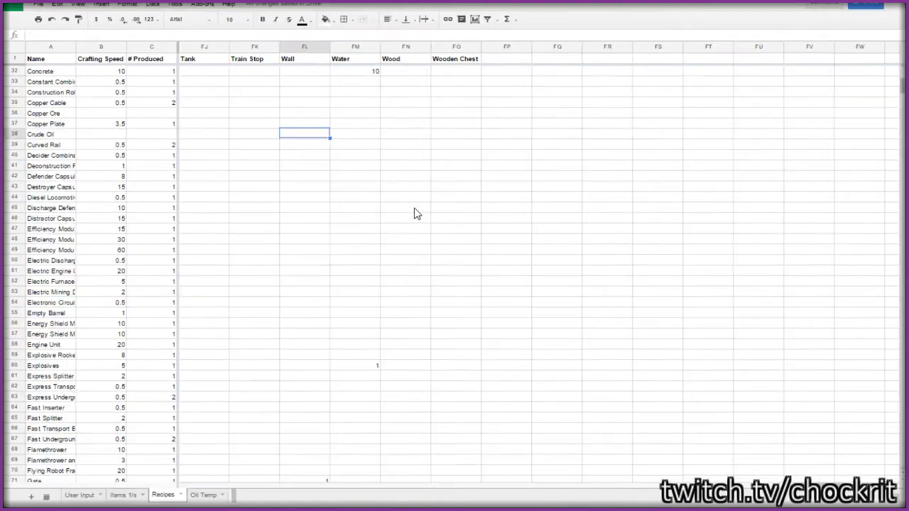
scroll(284, 227, up, 1)
scroll(313, 237, left, 1)
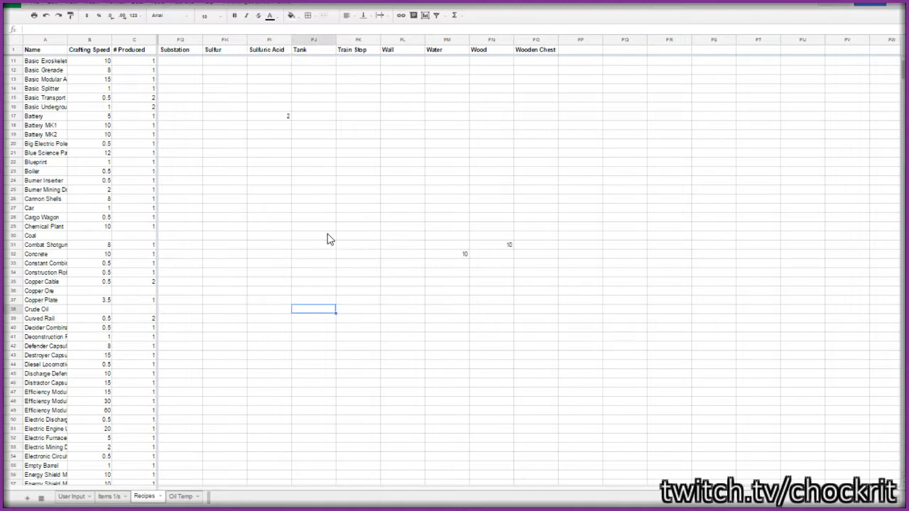
scroll(348, 248, left, 15)
scroll(357, 253, left, 5)
scroll(357, 254, right, 8)
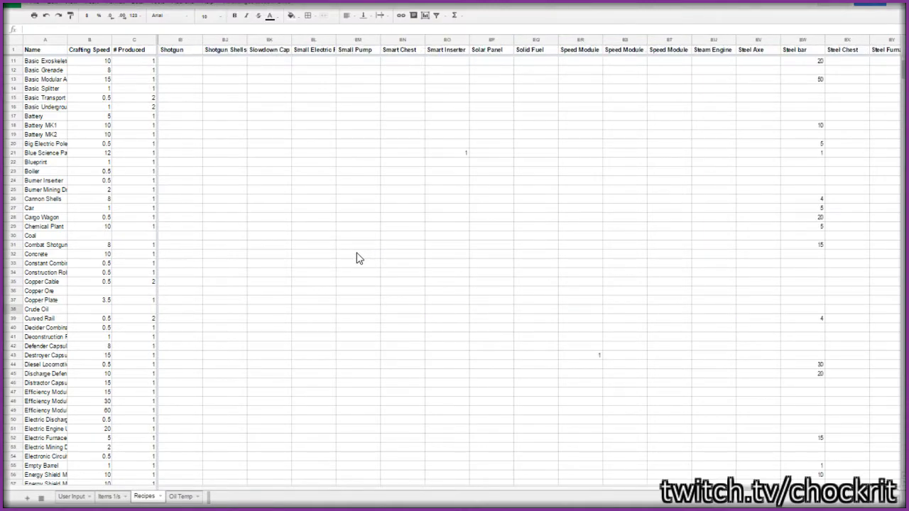
scroll(358, 257, left, 6)
scroll(351, 258, left, 15)
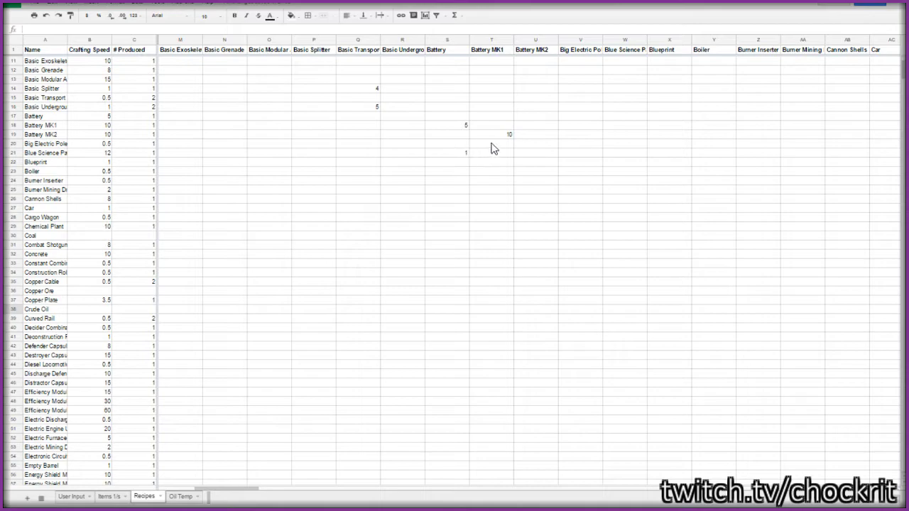
scroll(493, 147, left, 3)
scroll(496, 147, right, 3)
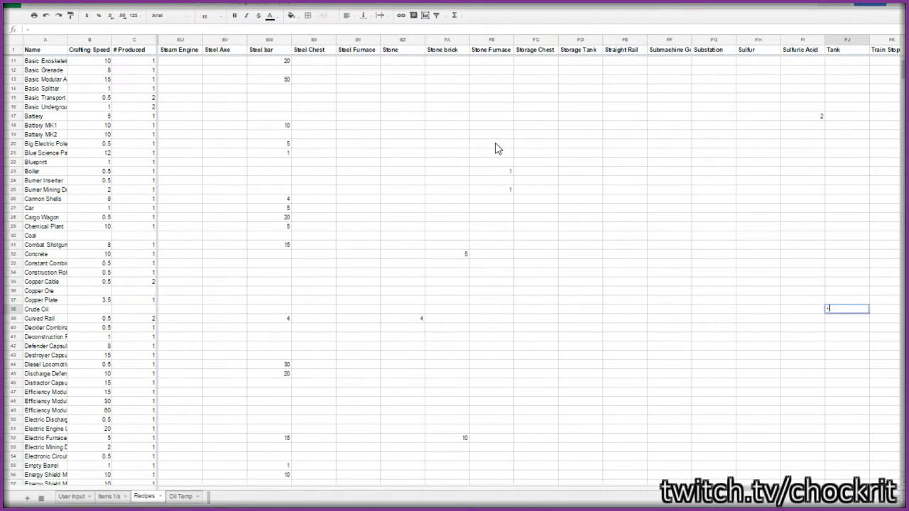
click(300, 153)
scroll(273, 185, up, 1)
key(Escape)
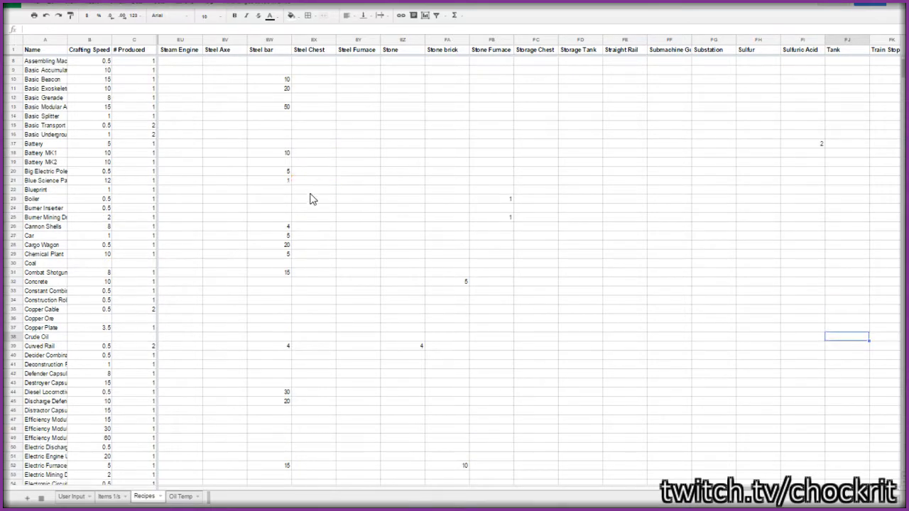
scroll(284, 245, up, 2)
scroll(282, 245, left, 3)
scroll(271, 247, right, 2)
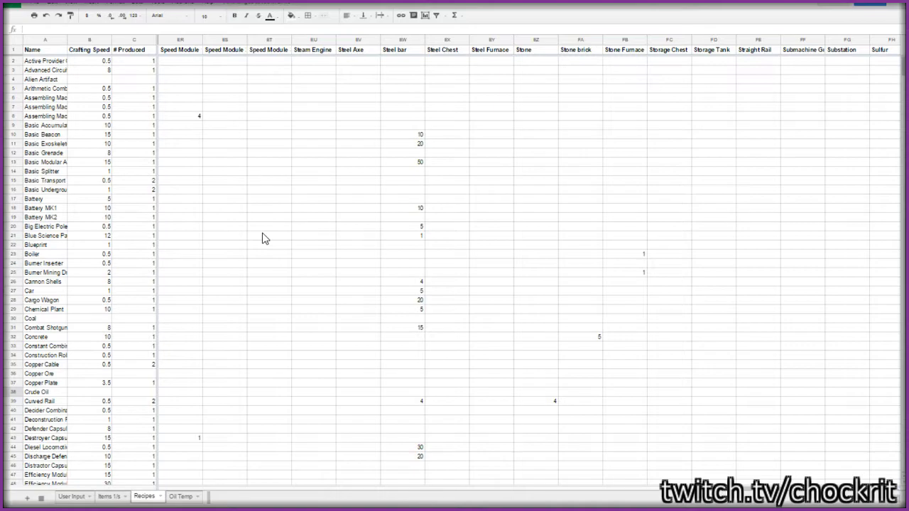
key(ctrl+plus)
key(ctrl+plus)
key(ctrl+plus)
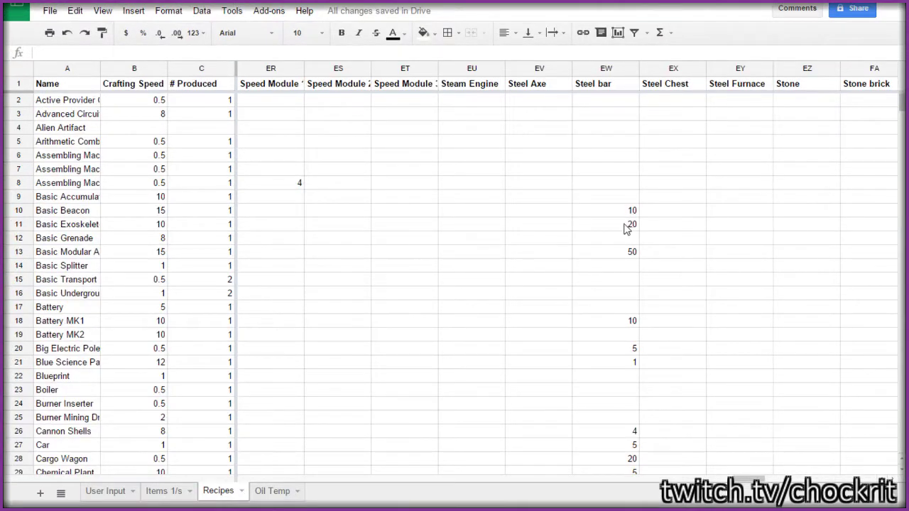
click(626, 228)
click(17, 224)
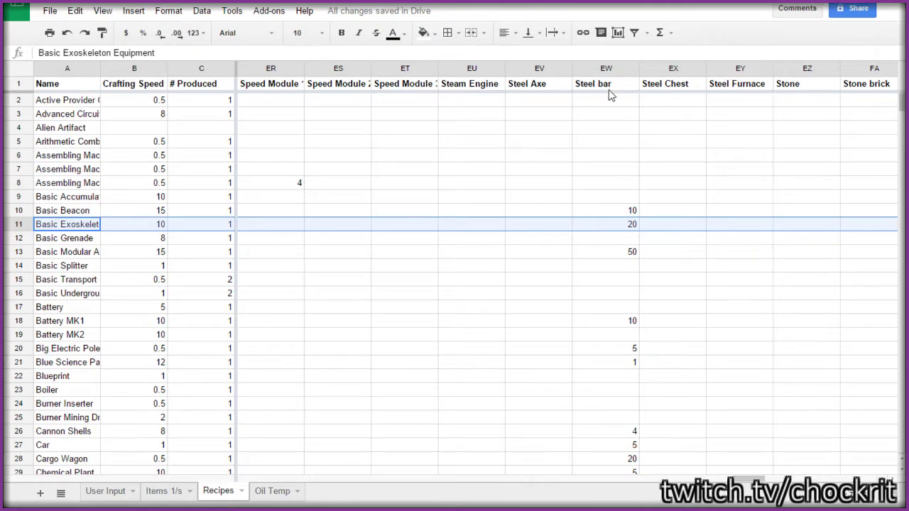
click(586, 226)
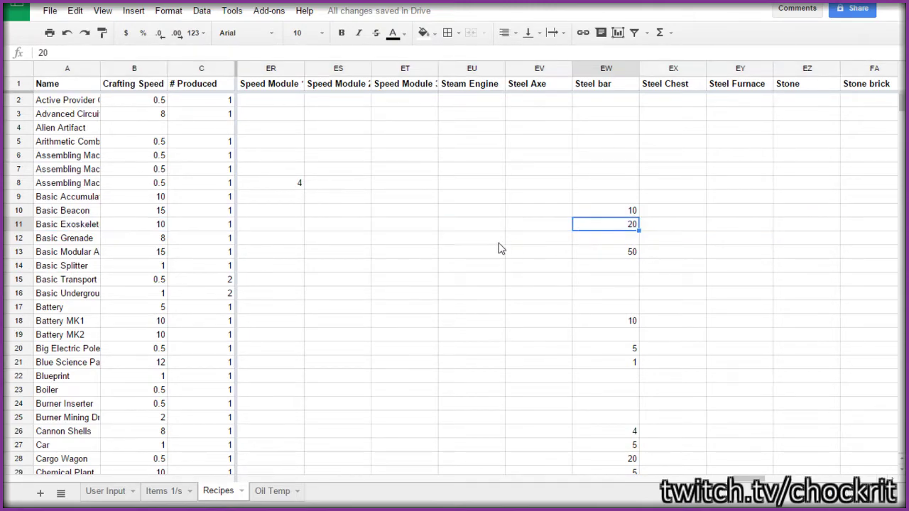
scroll(499, 247, left, 2)
key(Left)
key(Left)
key(Left)
key(Left)
key(Left)
key(Left)
key(Left)
key(Left)
key(Left)
key(Left)
key(Left)
key(Left)
key(Left)
key(Left)
key(Left)
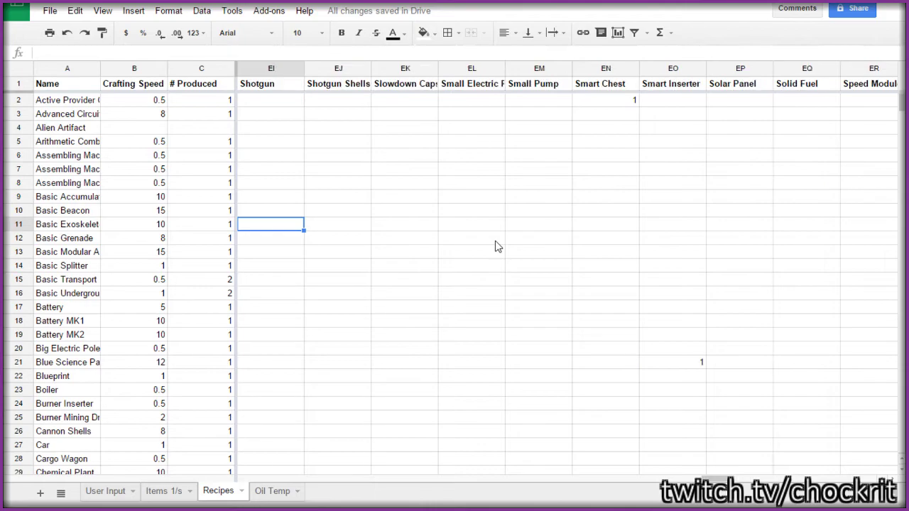
scroll(495, 240, right, 4)
key(ctrl+minus)
key(ctrl+minus)
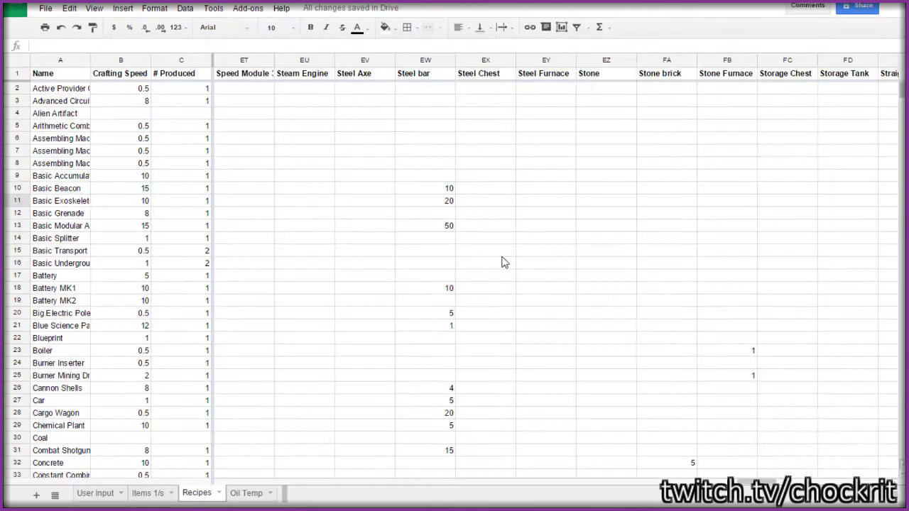
key(ctrl+minus)
key(ctrl+plus)
key(ctrl+plus)
Step: Open the Items 1/s sheet and inspect the per-ingredient demand formula in F3
click(152, 495)
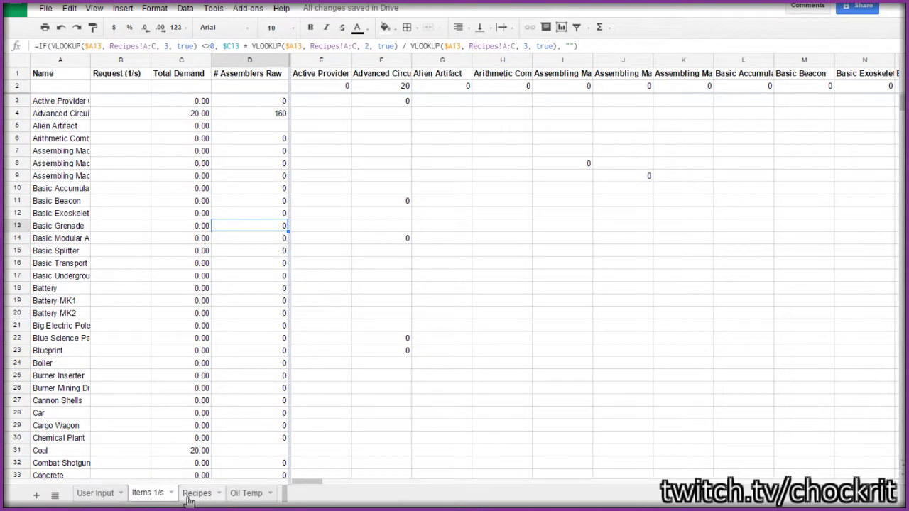
click(387, 103)
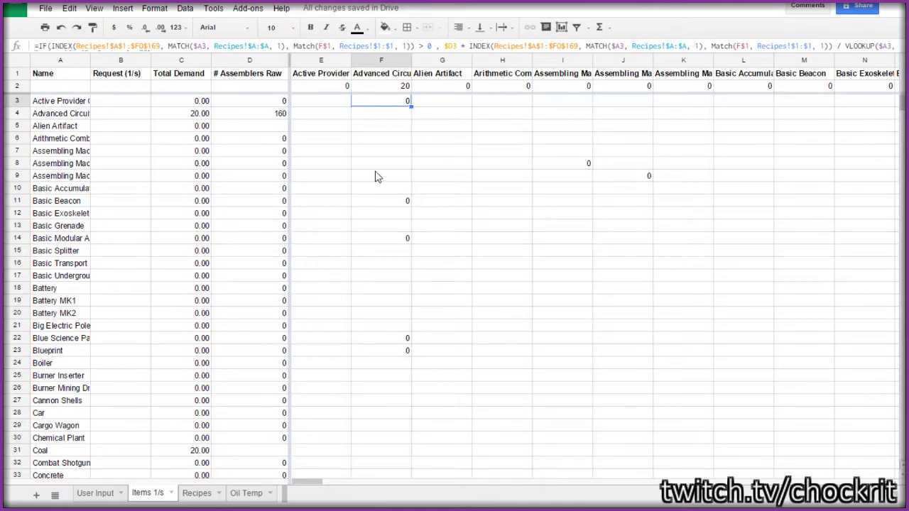
scroll(391, 193, down, 1)
scroll(391, 195, up, 1)
scroll(391, 195, down, 6)
Step: Return to User Input, inspect Electronic Circuit's demand in D24, and zoom the page in
click(97, 495)
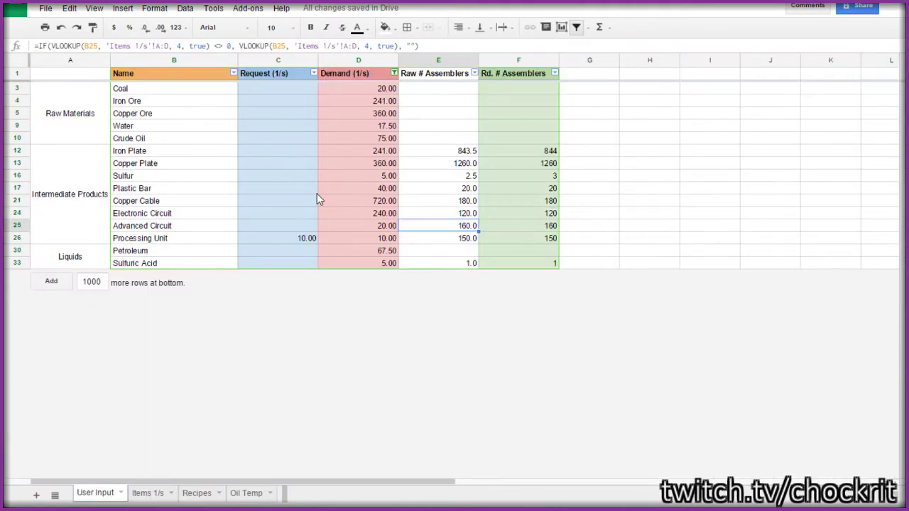
click(323, 215)
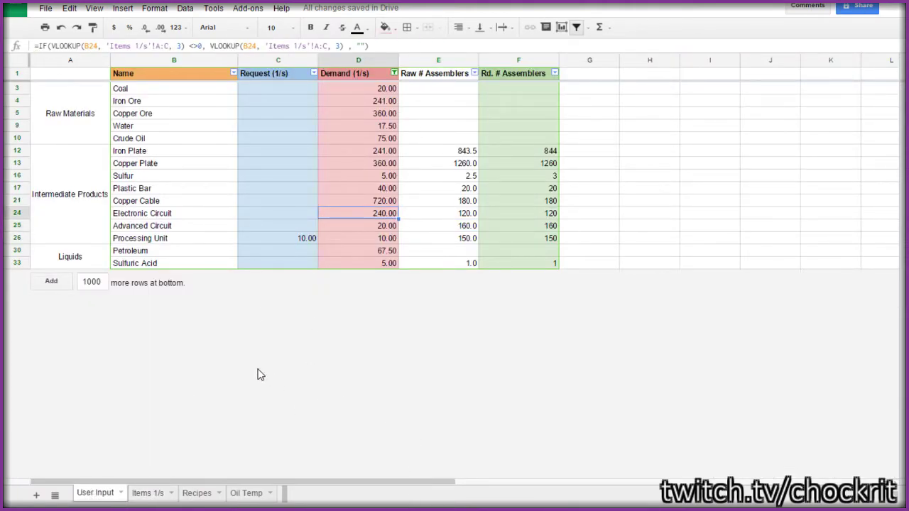
key(ctrl+plus)
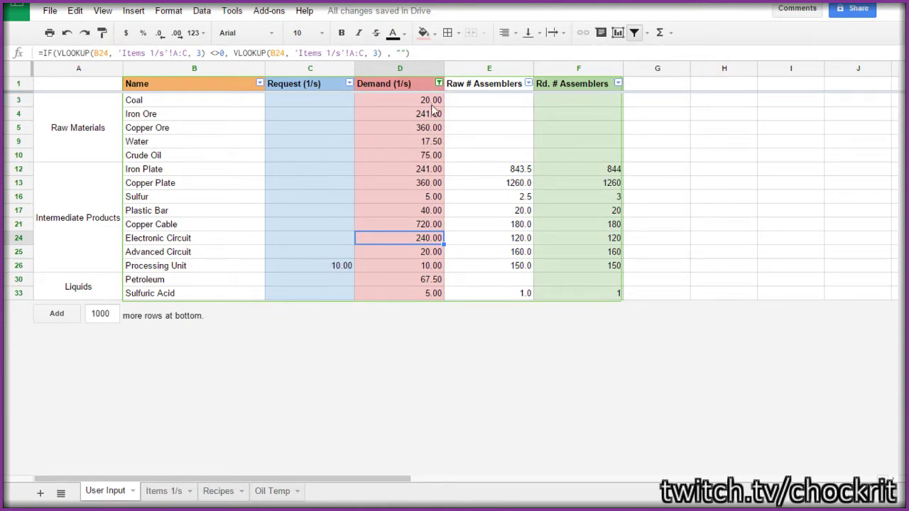
Step: Clear the Processing Unit request in C26
drag(407, 105, 398, 183)
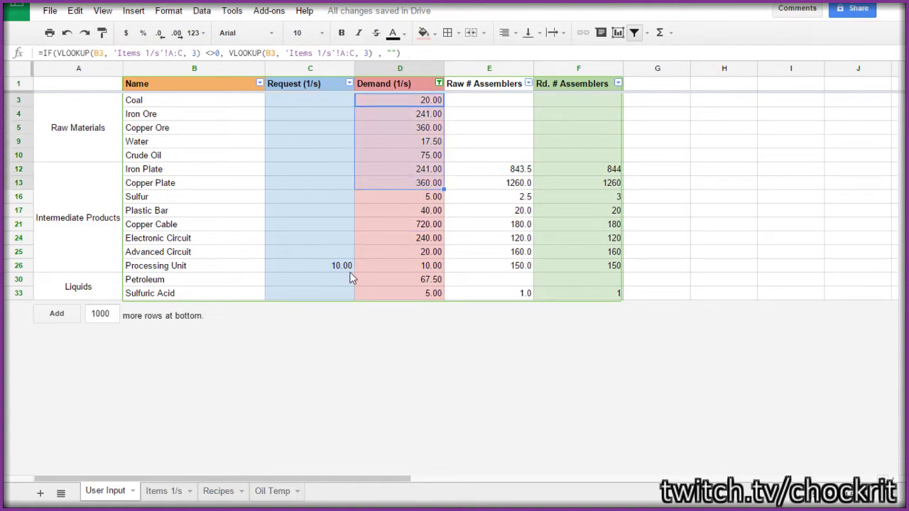
click(348, 267)
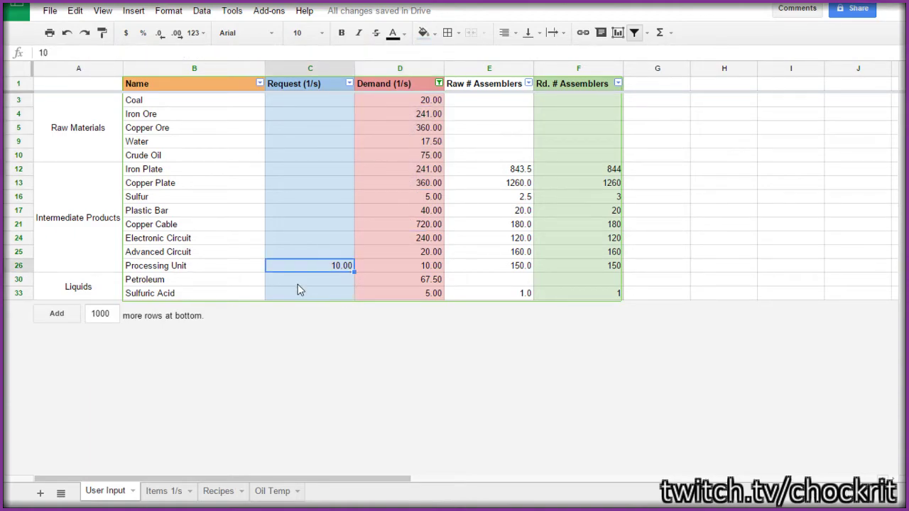
key(Delete)
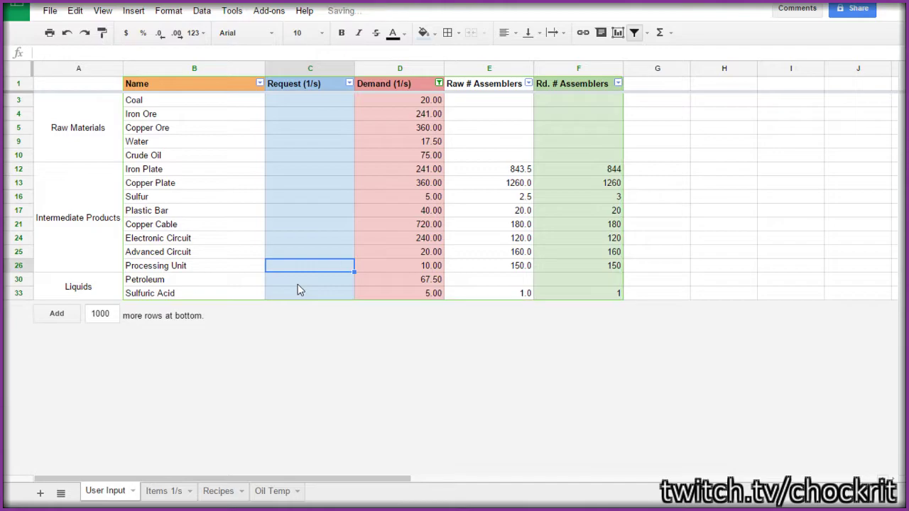
Step: Re-include (Blanks) in the Demand column filter so every item row shows
click(439, 84)
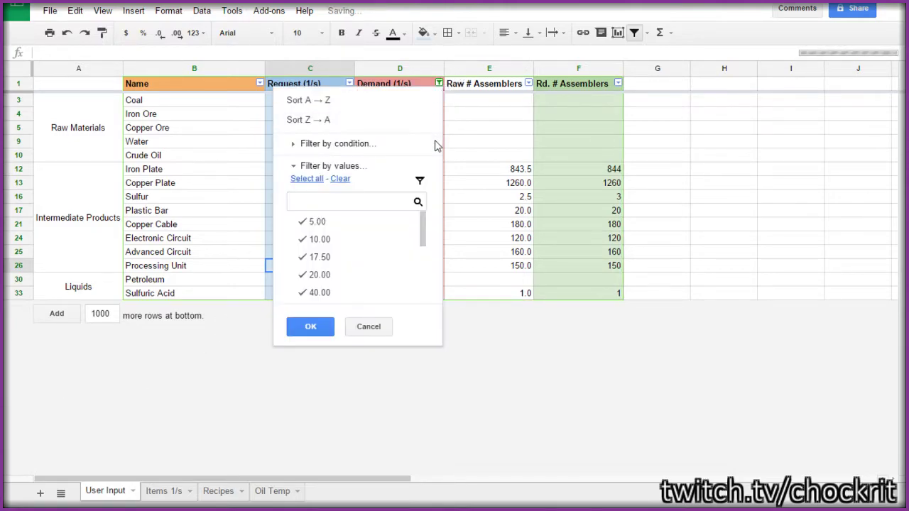
scroll(330, 234, down, 10)
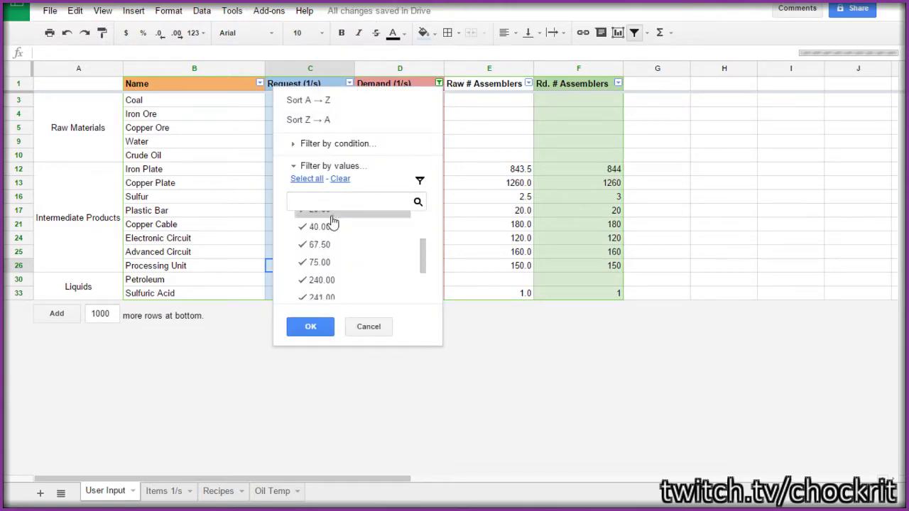
click(338, 289)
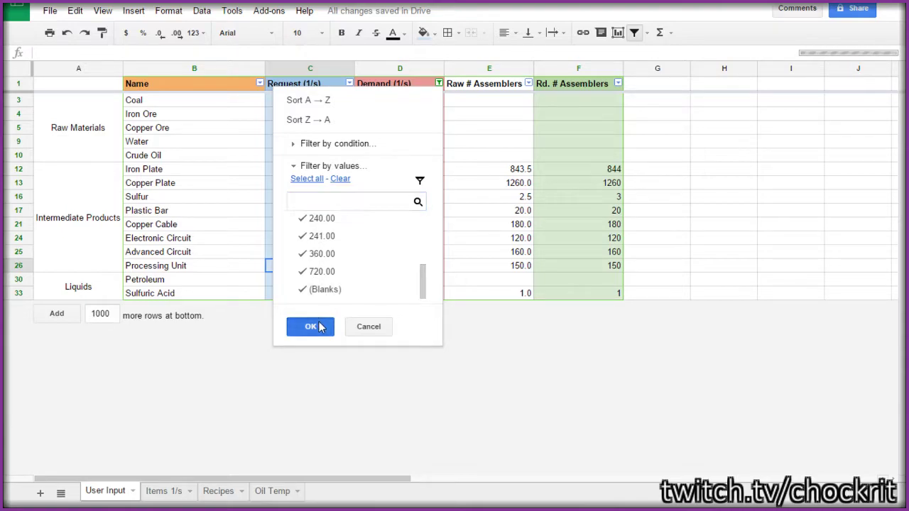
click(310, 326)
scroll(410, 301, down, 5)
scroll(411, 302, up, 4)
scroll(410, 302, down, 9)
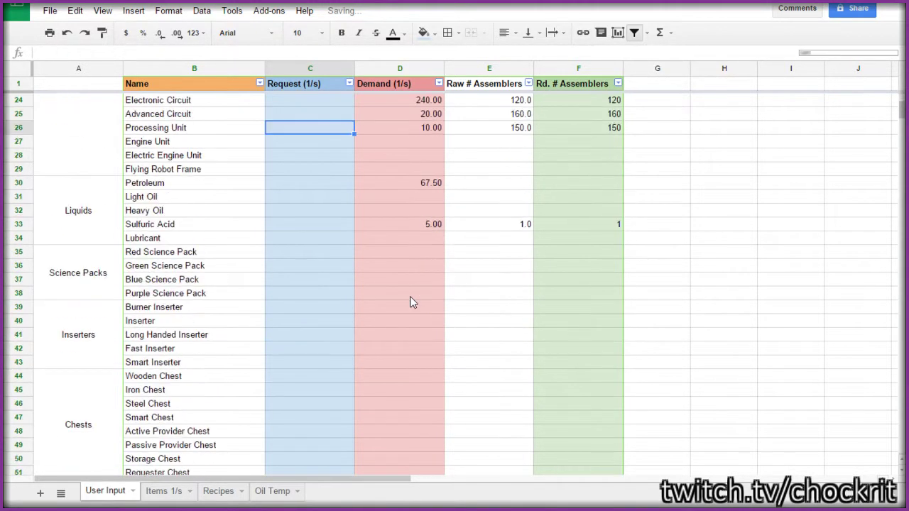
scroll(409, 299, up, 6)
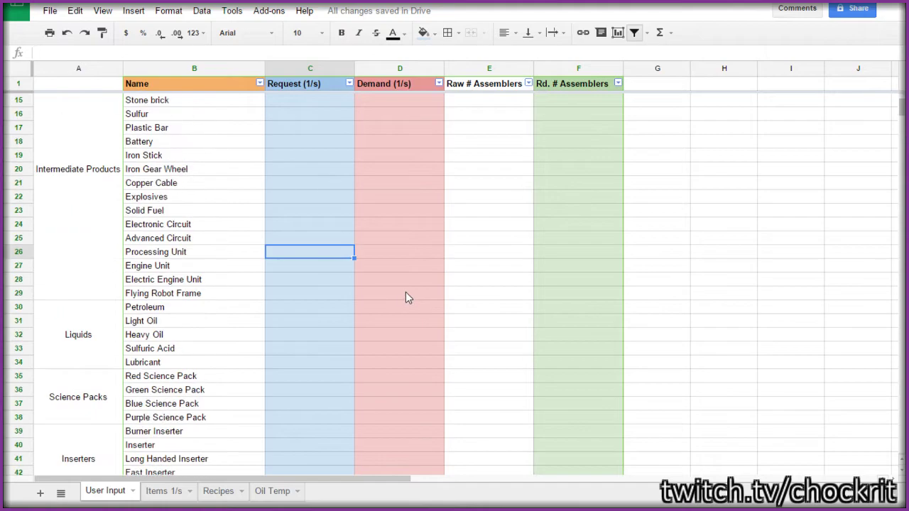
scroll(362, 295, down, 10)
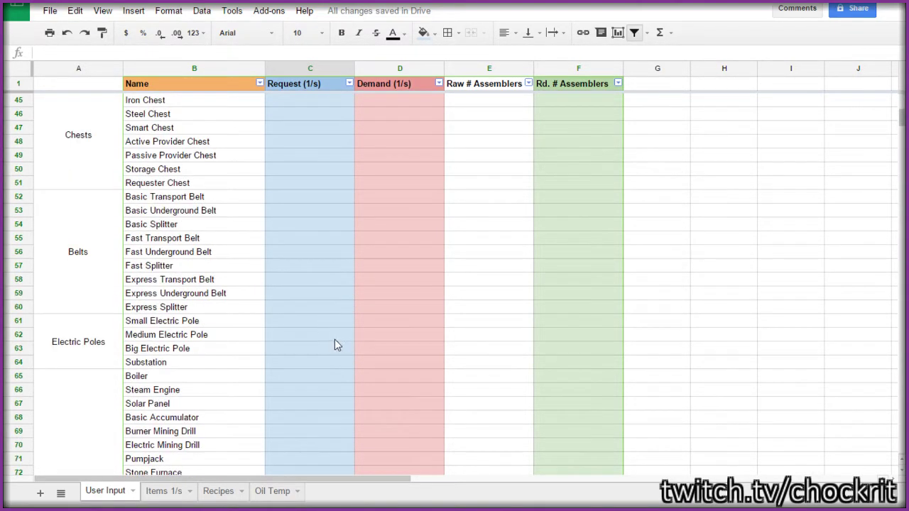
scroll(335, 345, up, 10)
scroll(317, 320, down, 2)
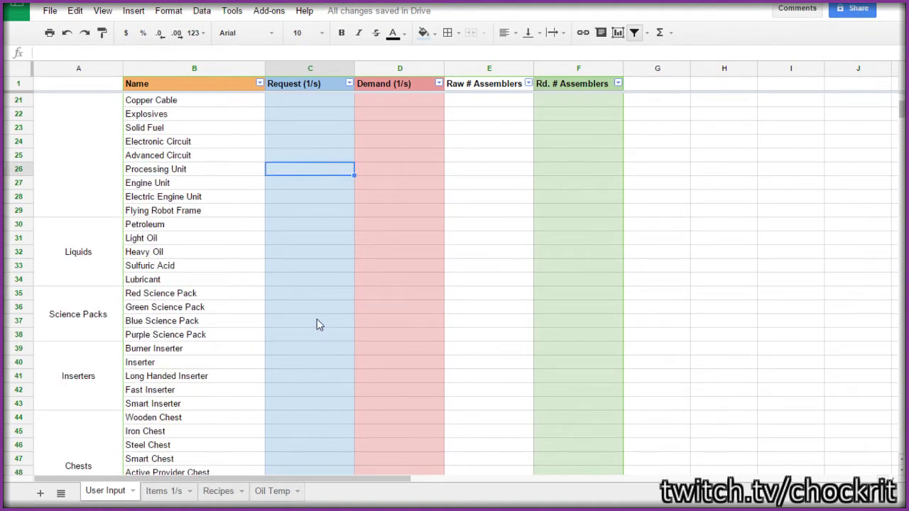
Step: Request 1 per second each of Red, Green, Blue and Purple Science Packs in C35:C38
click(283, 295)
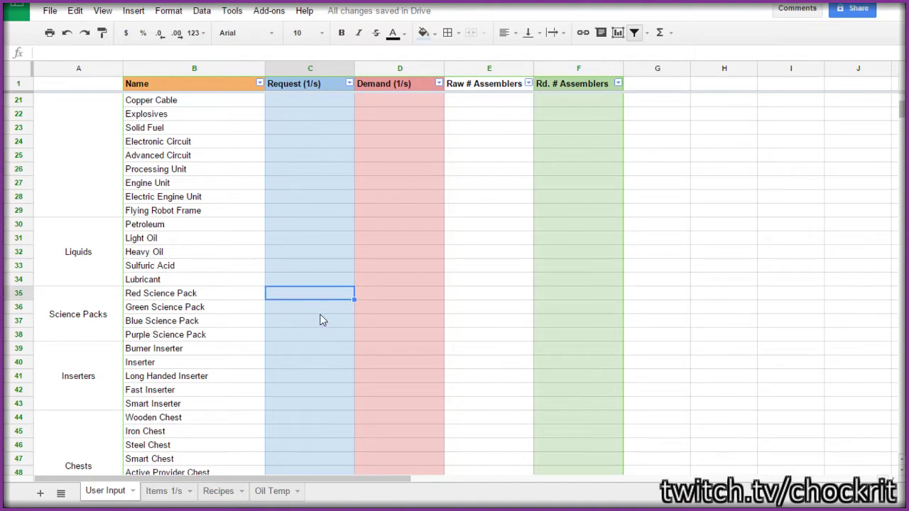
text(1)
key(Return)
text(1)
key(Return)
text(1)
key(Return)
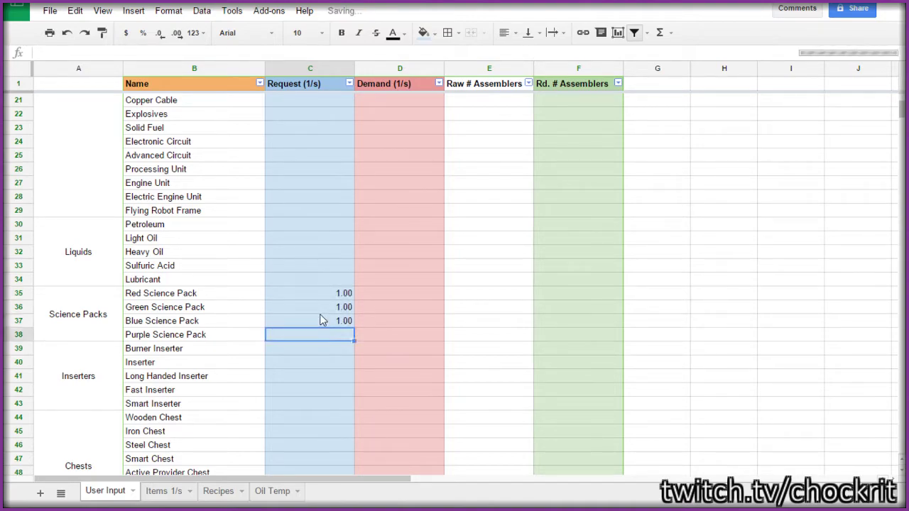
text(1)
key(Return)
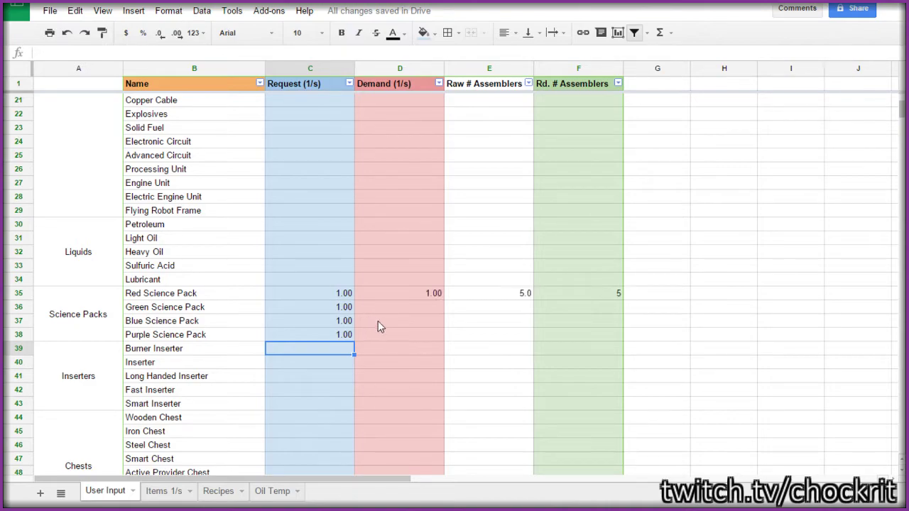
Step: Check Red Science Pack's rounded CEILING assembler formula in column F
scroll(384, 324, up, 1)
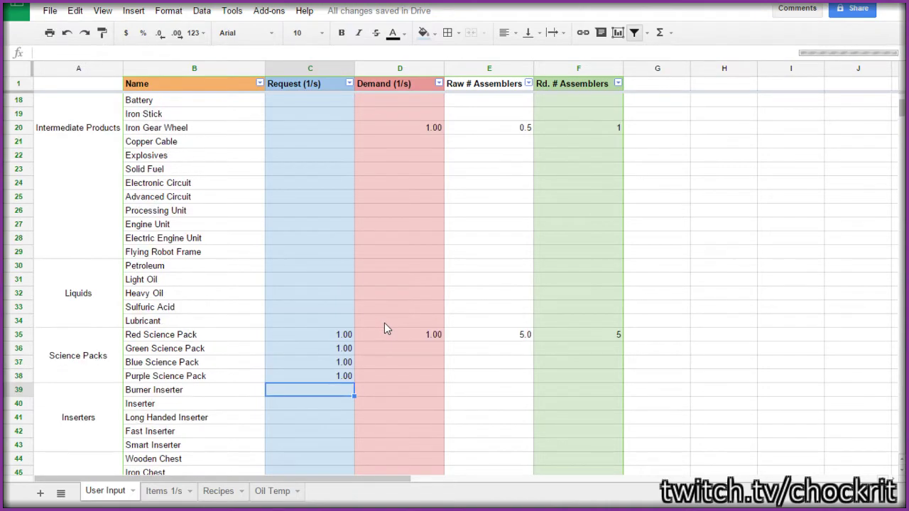
scroll(384, 324, up, 2)
scroll(329, 329, down, 2)
click(619, 340)
scroll(617, 339, up, 5)
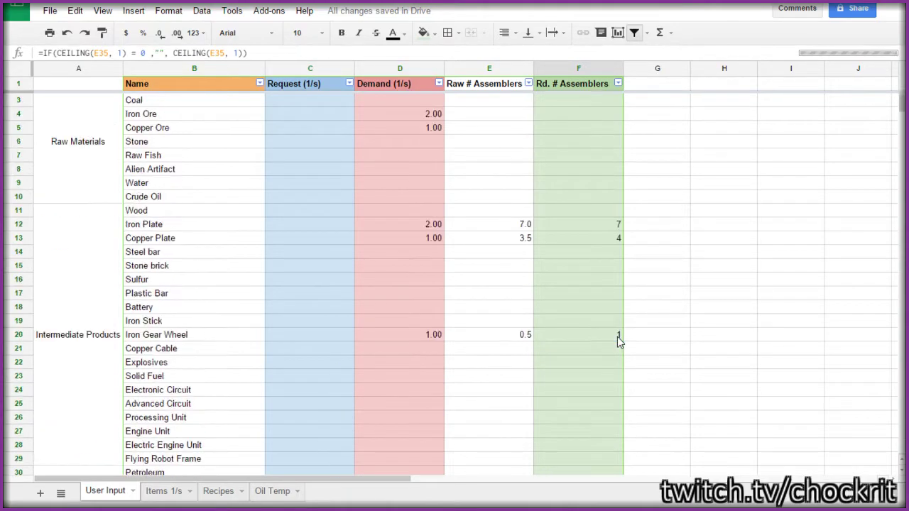
scroll(617, 339, down, 4)
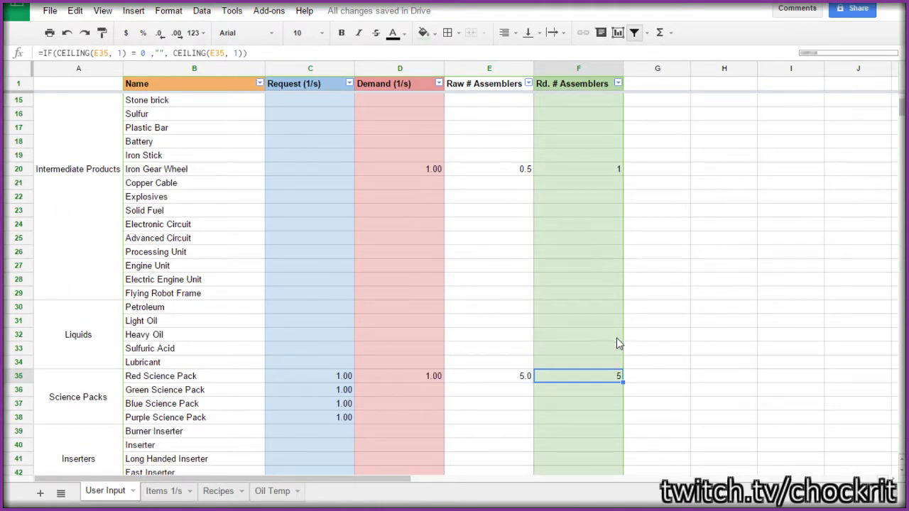
scroll(616, 338, up, 2)
scroll(585, 282, down, 2)
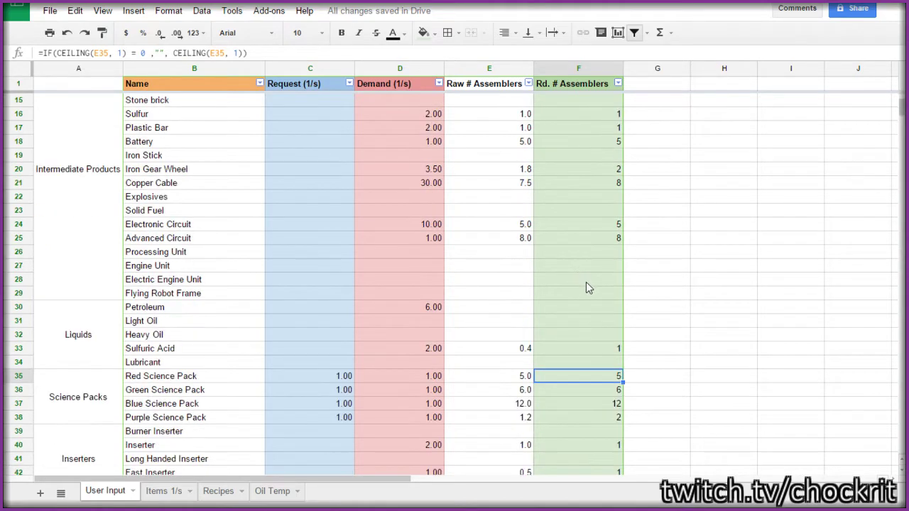
scroll(590, 307, down, 3)
scroll(349, 271, up, 7)
scroll(349, 272, up, 1)
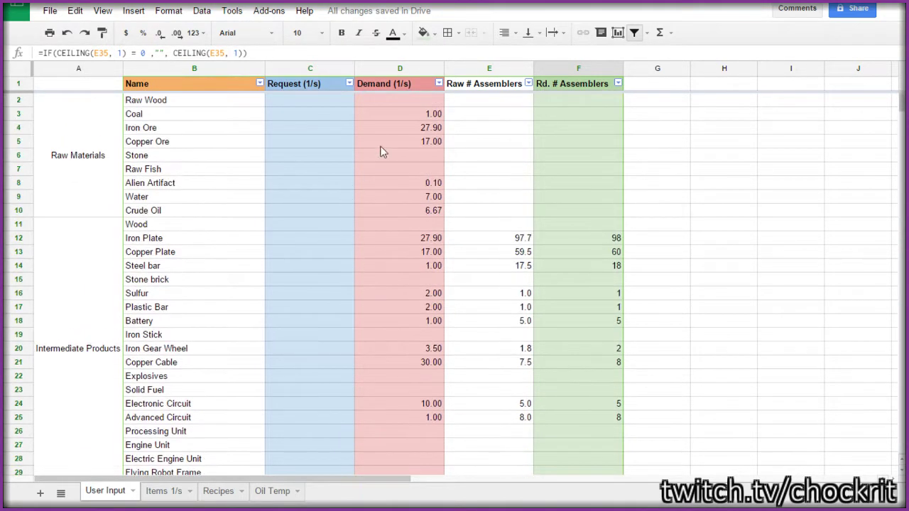
Step: Exclude (Blanks) from the Demand filter and review raw demands and Iron Plate–Copper Cable assembler counts
click(439, 83)
scroll(379, 278, down, 3)
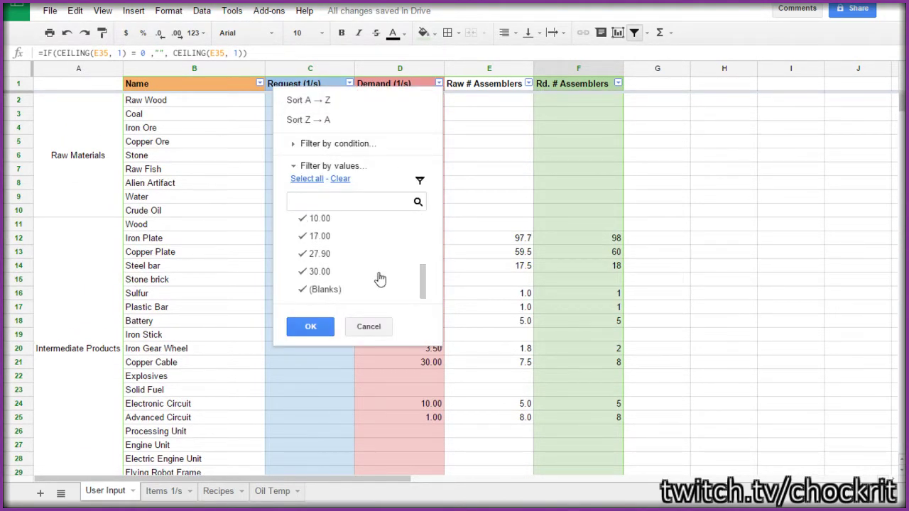
click(334, 289)
click(310, 327)
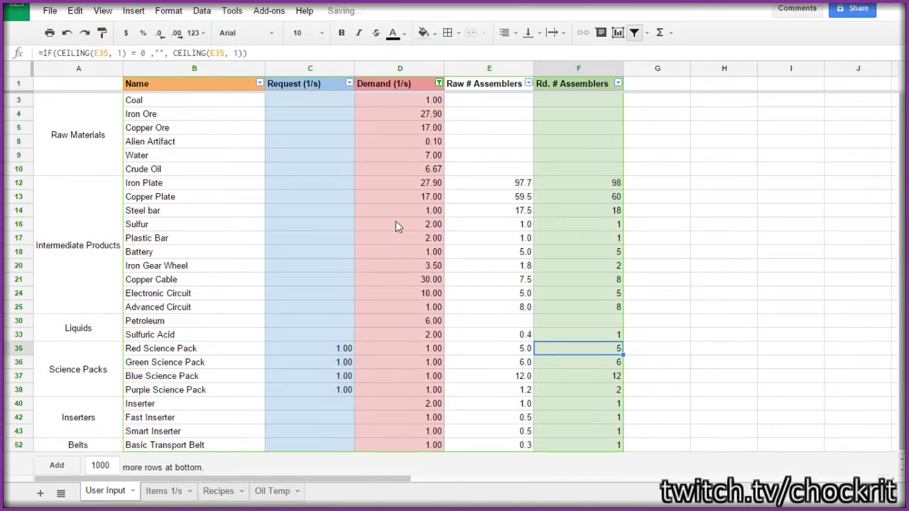
drag(364, 103, 372, 169)
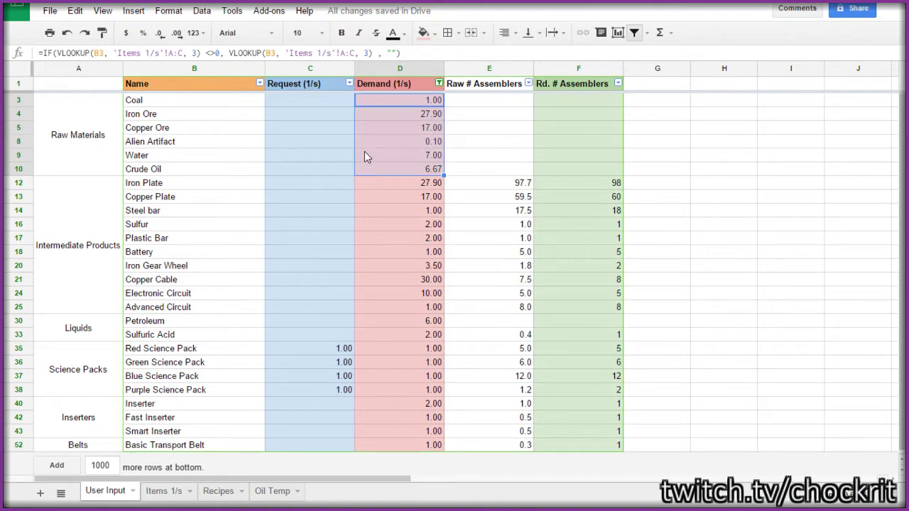
click(365, 143)
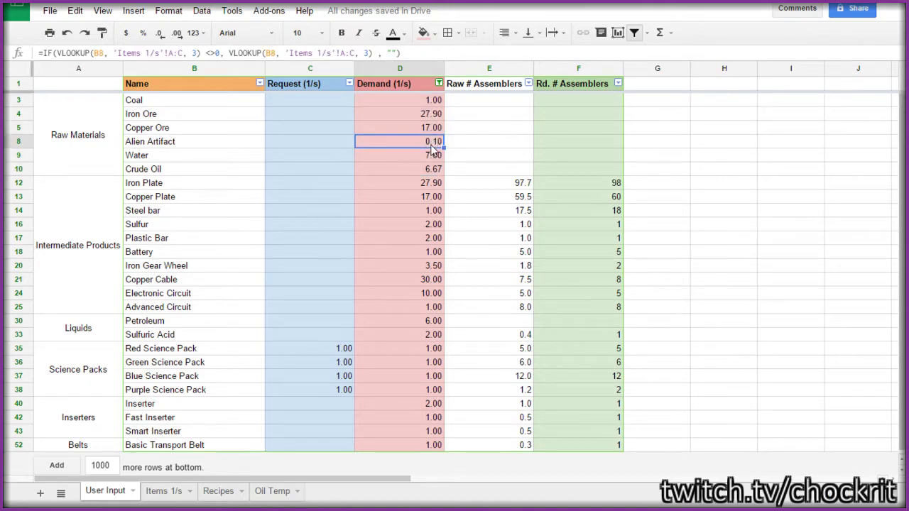
scroll(516, 200, down, 1)
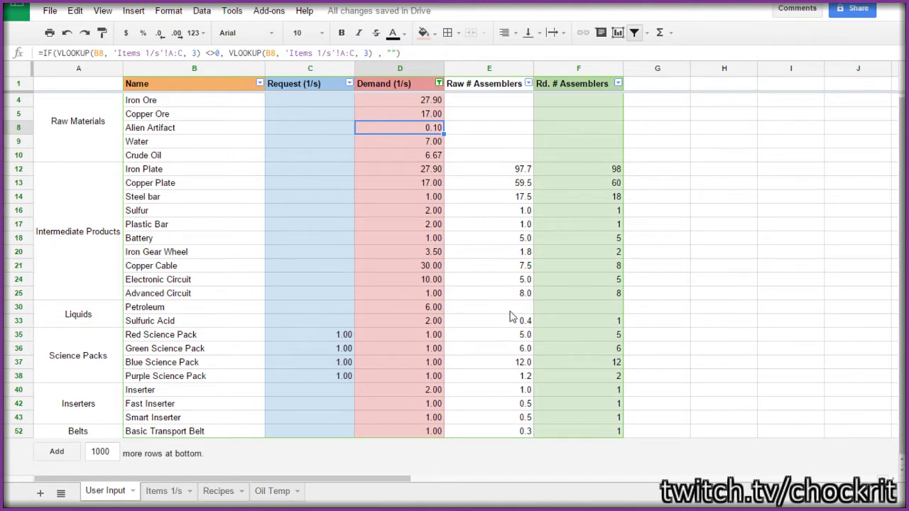
drag(584, 169, 589, 286)
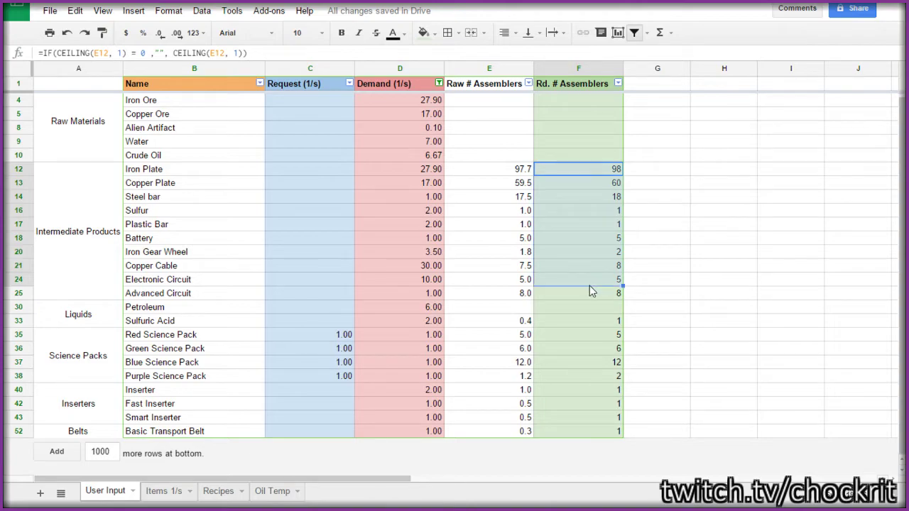
click(558, 174)
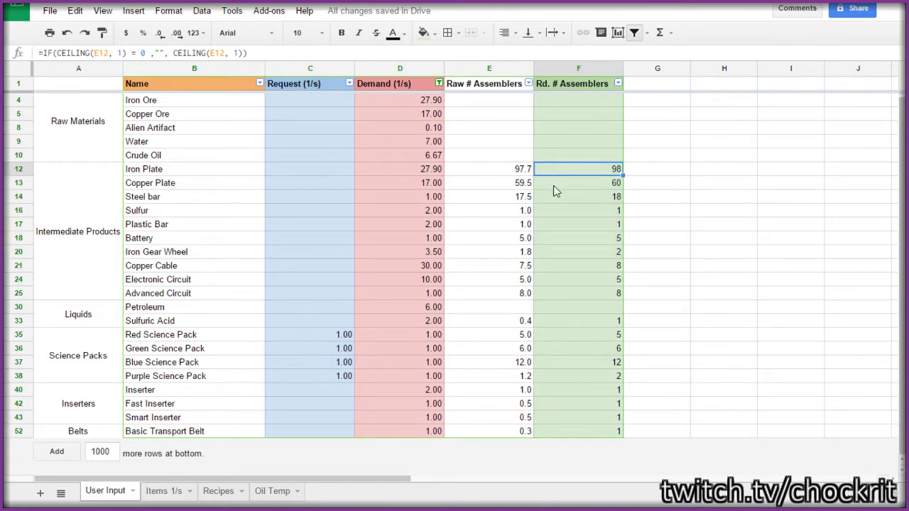
click(554, 191)
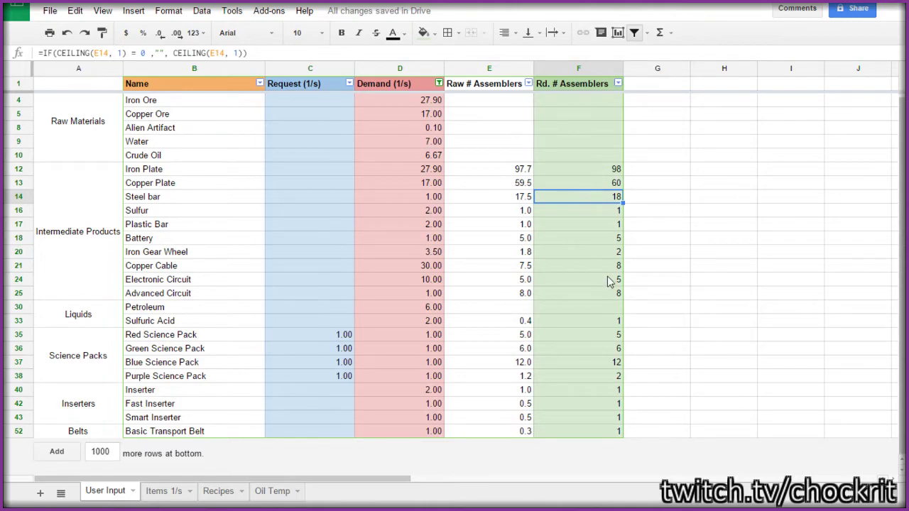
scroll(598, 280, up, 1)
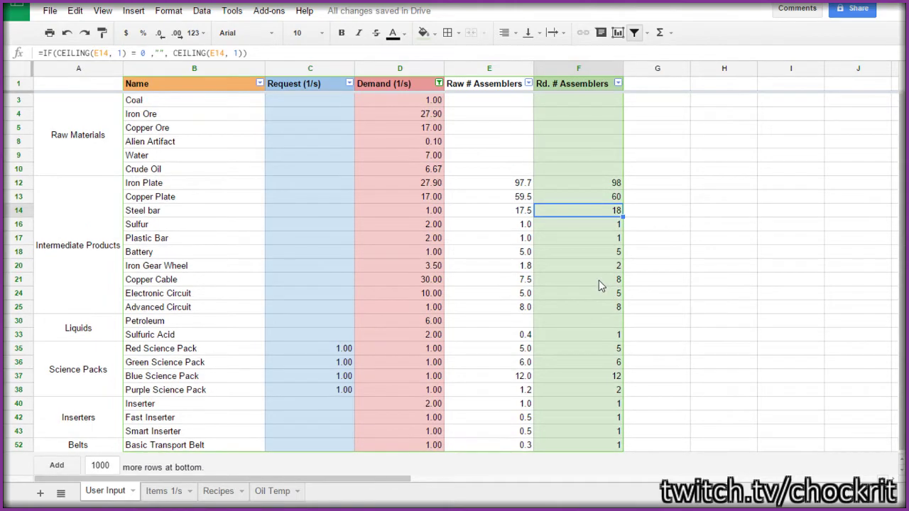
scroll(600, 283, down, 1)
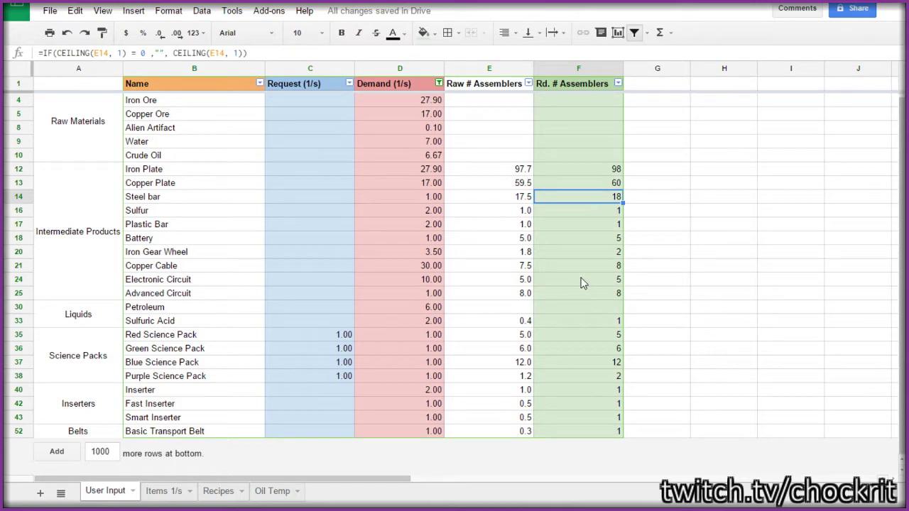
click(559, 213)
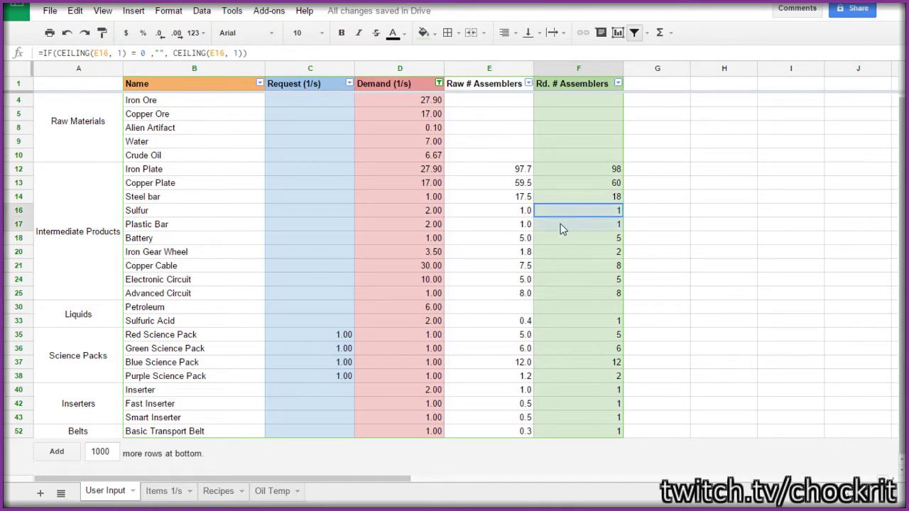
click(560, 225)
click(586, 241)
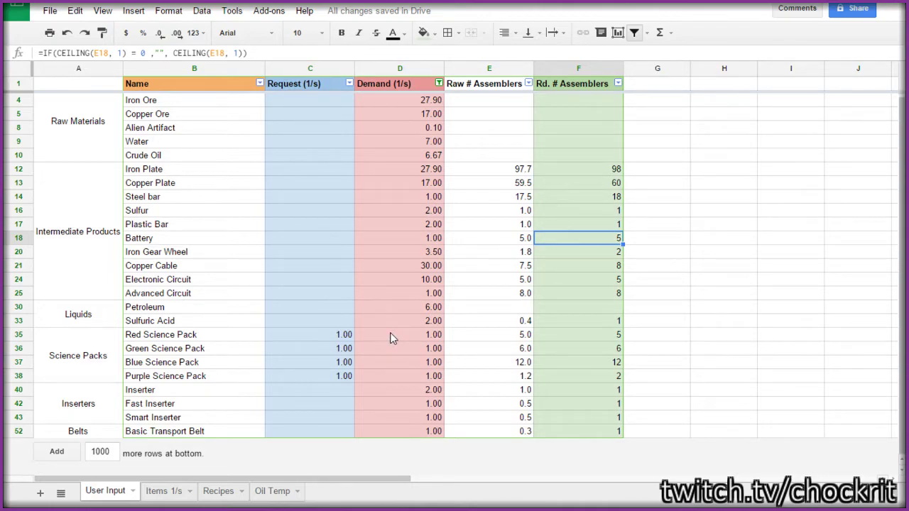
click(345, 336)
click(344, 348)
click(343, 365)
click(344, 376)
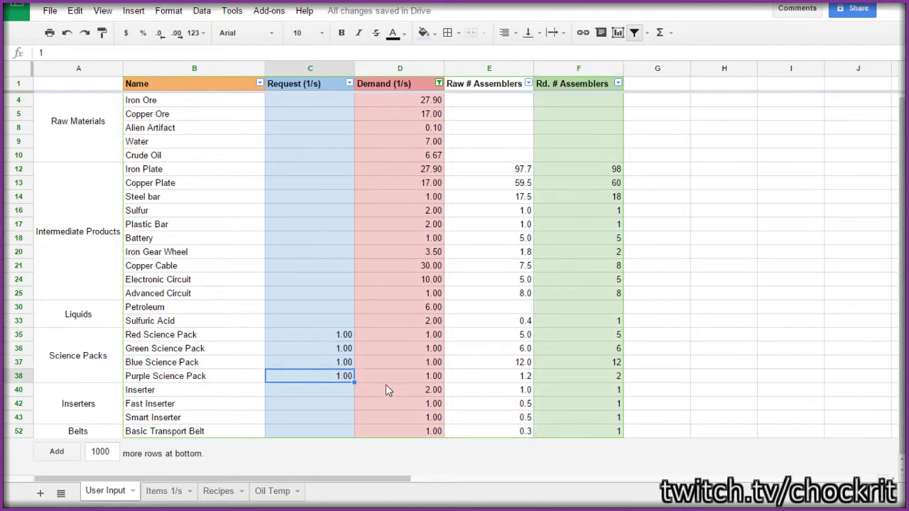
click(339, 338)
click(338, 350)
click(342, 363)
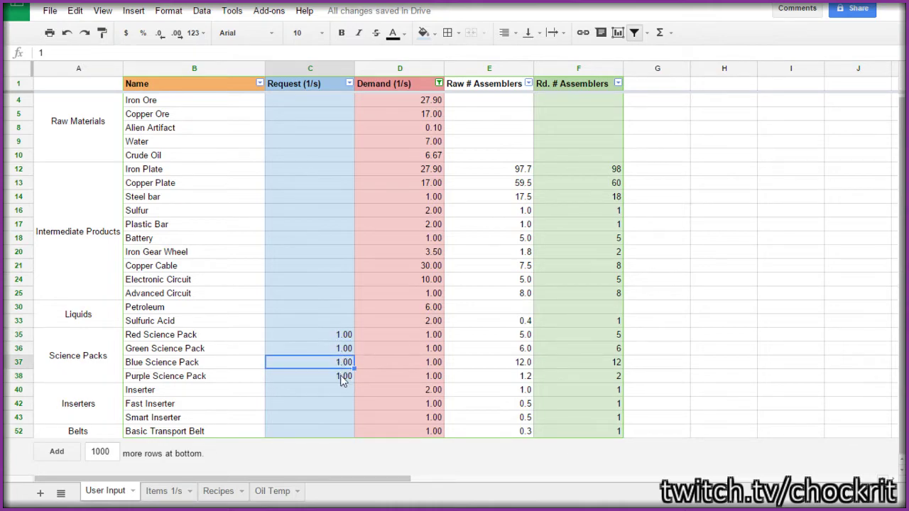
click(342, 377)
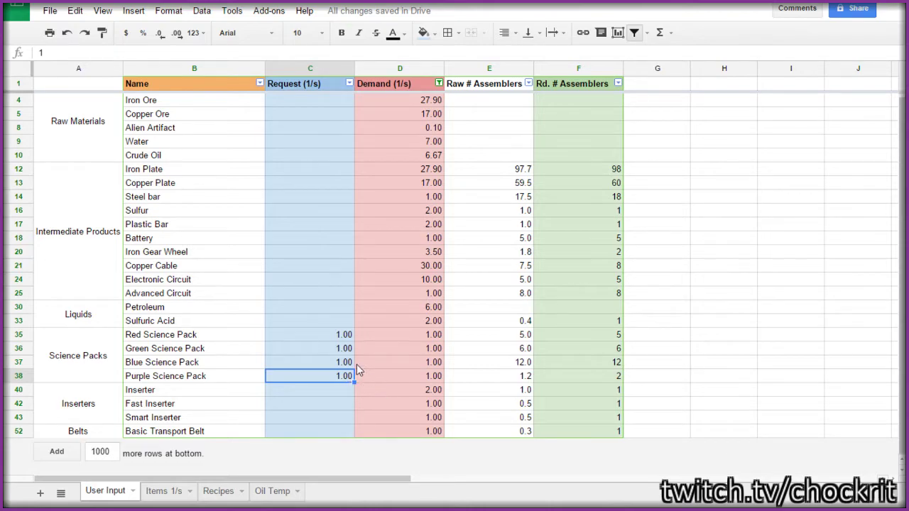
click(556, 339)
click(557, 347)
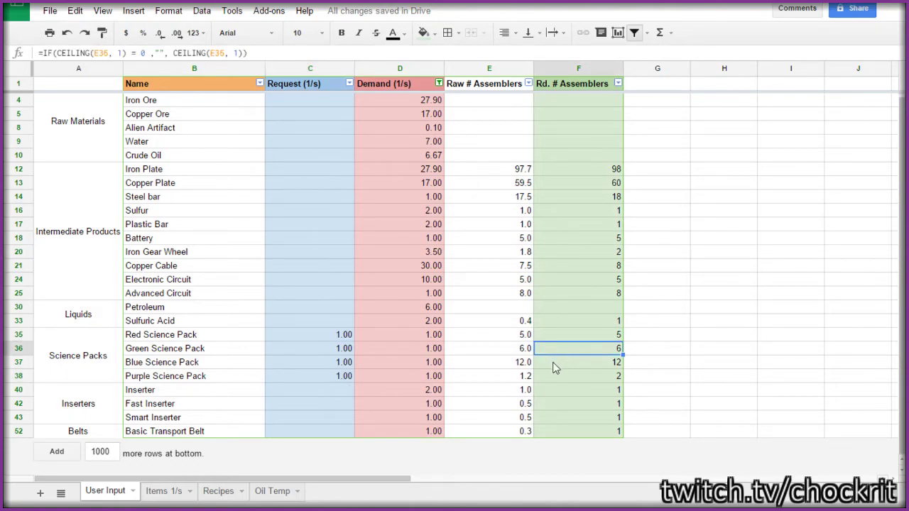
click(554, 365)
click(553, 375)
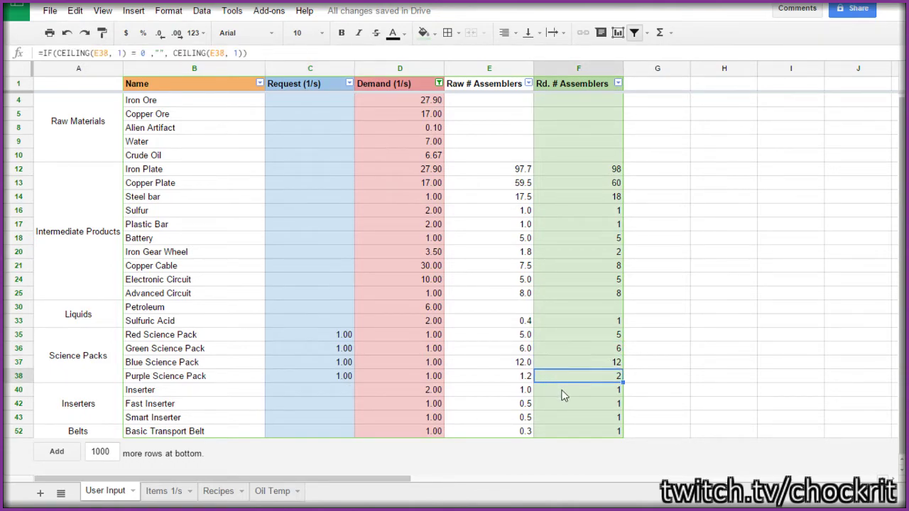
click(553, 321)
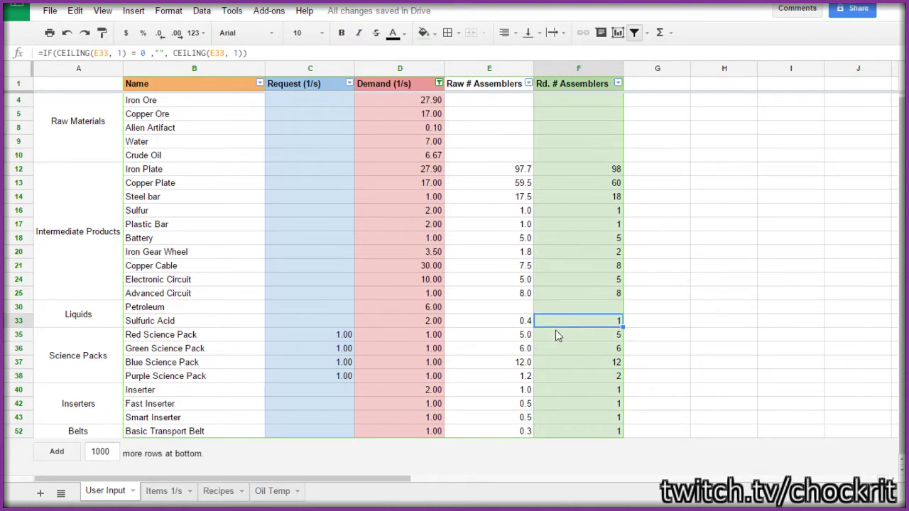
drag(559, 338, 564, 377)
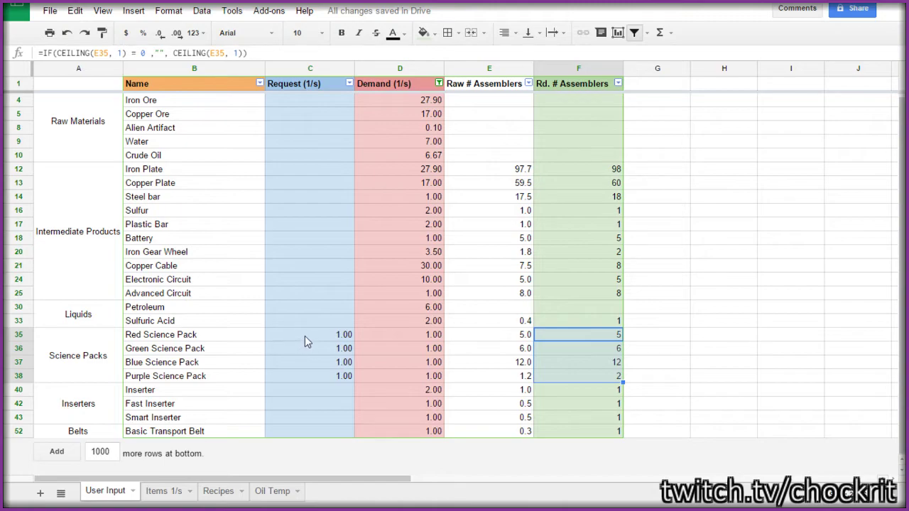
Step: Review the circuit and plate assembler counts, then clear the Green, Blue and Purple requests in C36:C38
drag(304, 336, 311, 374)
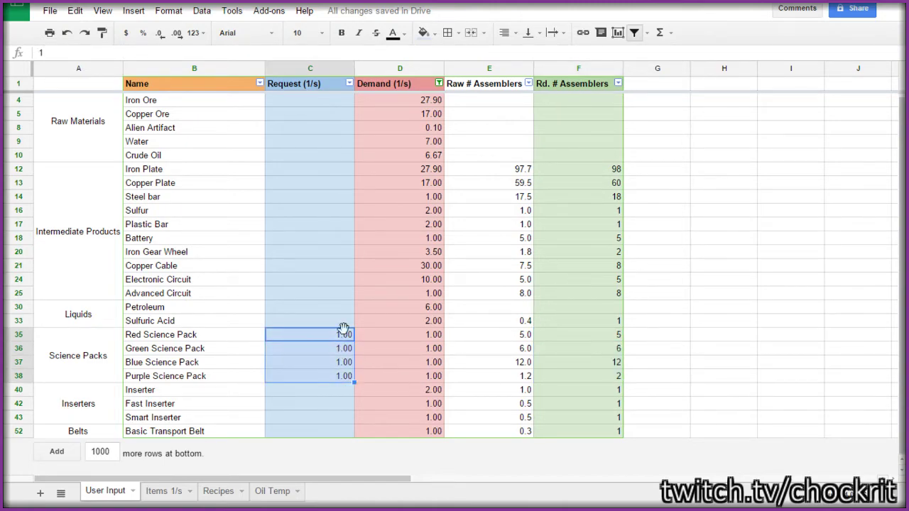
click(563, 286)
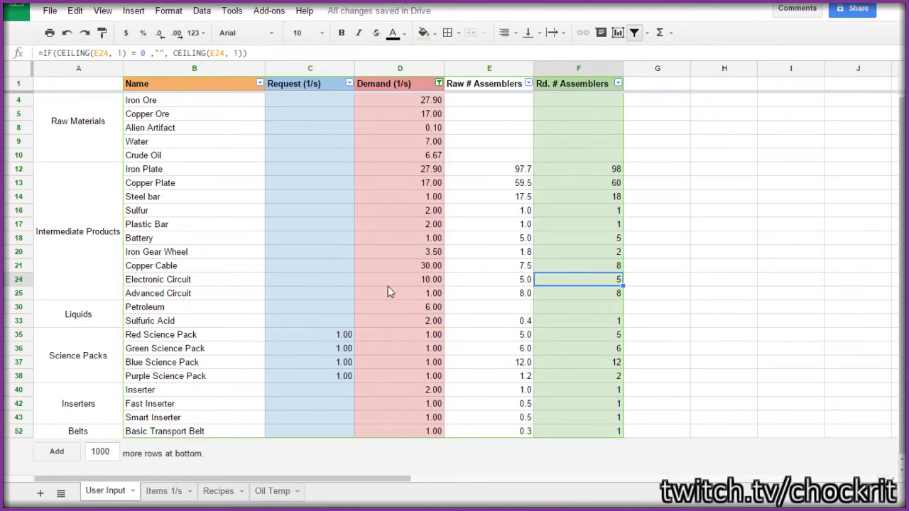
click(555, 267)
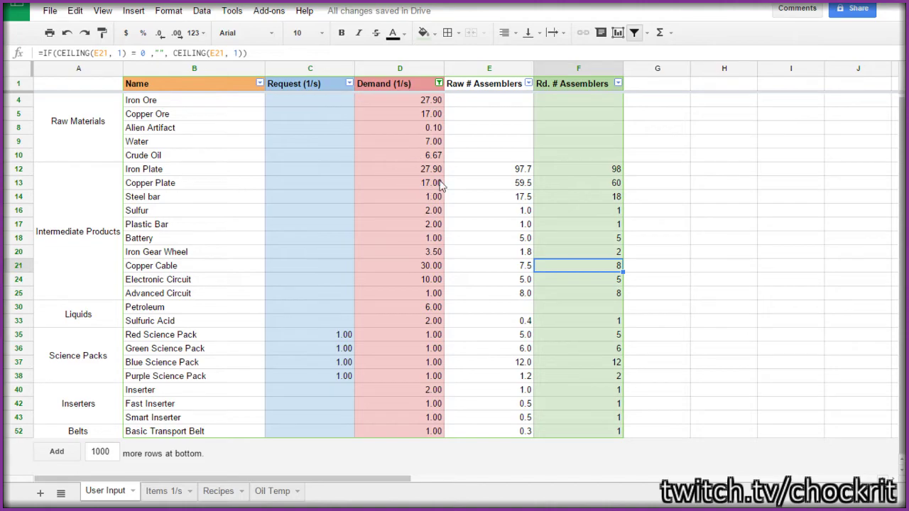
drag(584, 173, 584, 201)
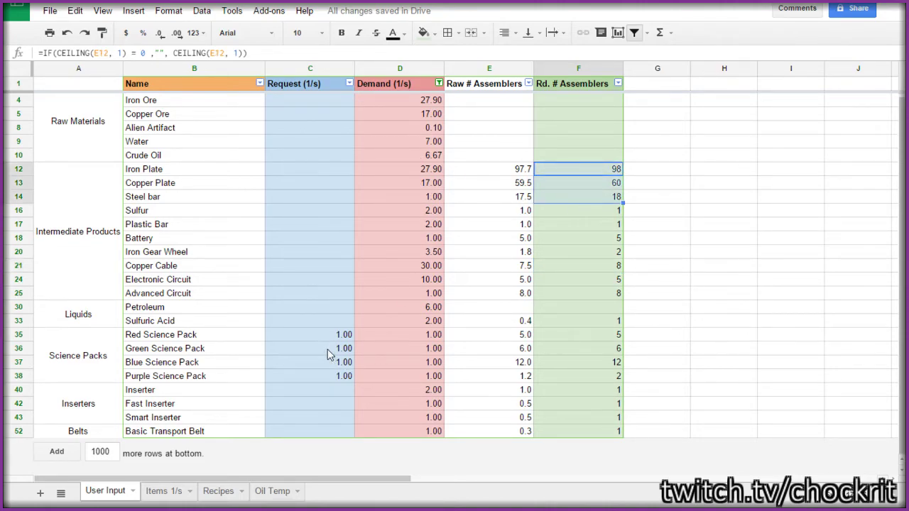
drag(331, 351, 326, 379)
key(Delete)
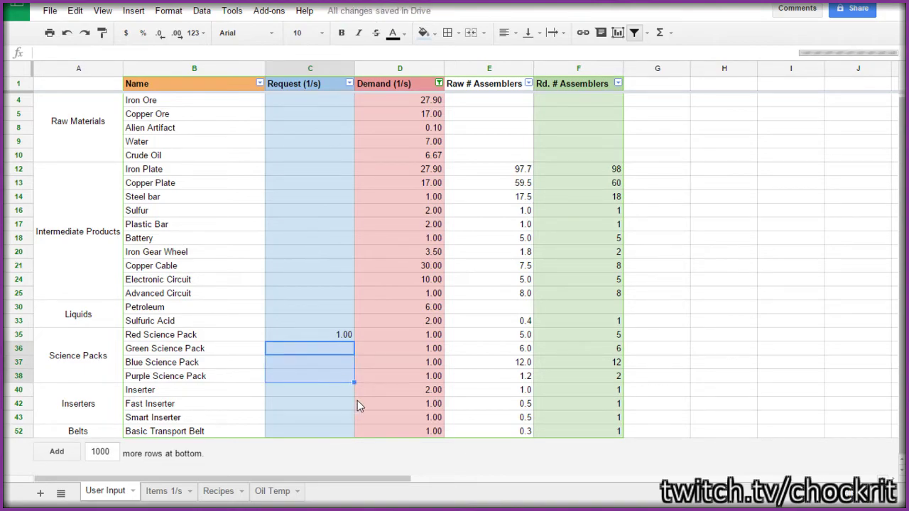
Step: Filter Demand to 1.00 and 2.00 only, then review the Red Science Pack chain's demand values
click(312, 338)
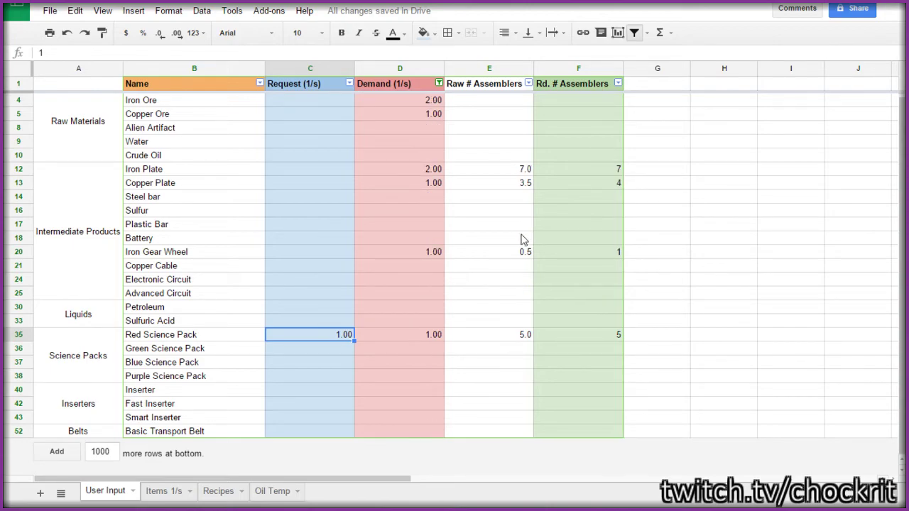
click(439, 83)
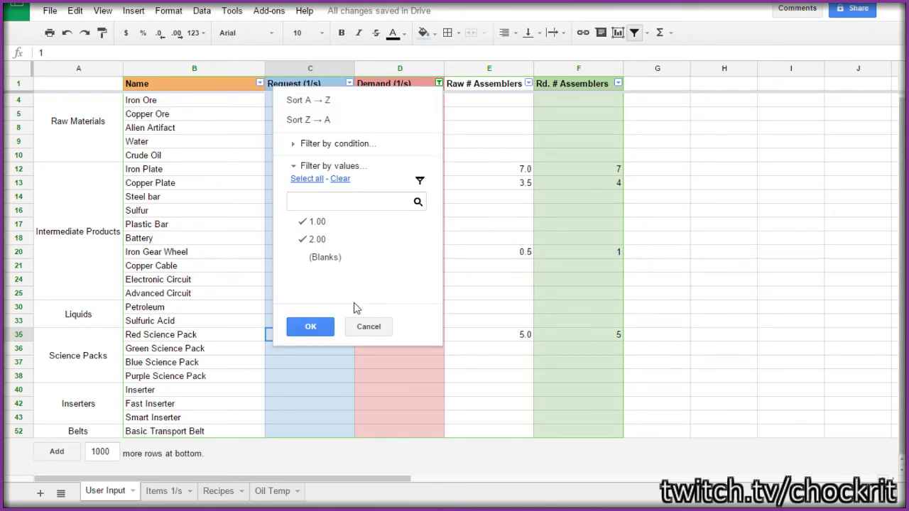
click(317, 333)
click(413, 98)
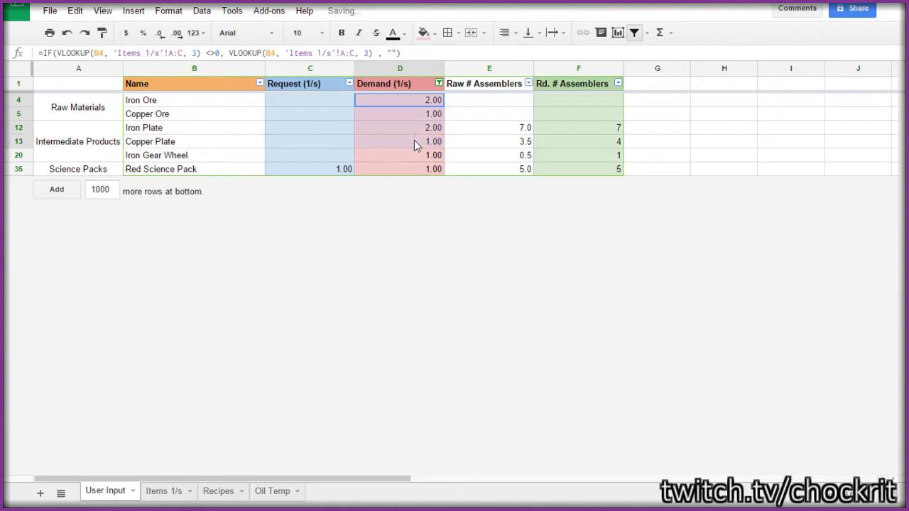
shift+click(429, 155)
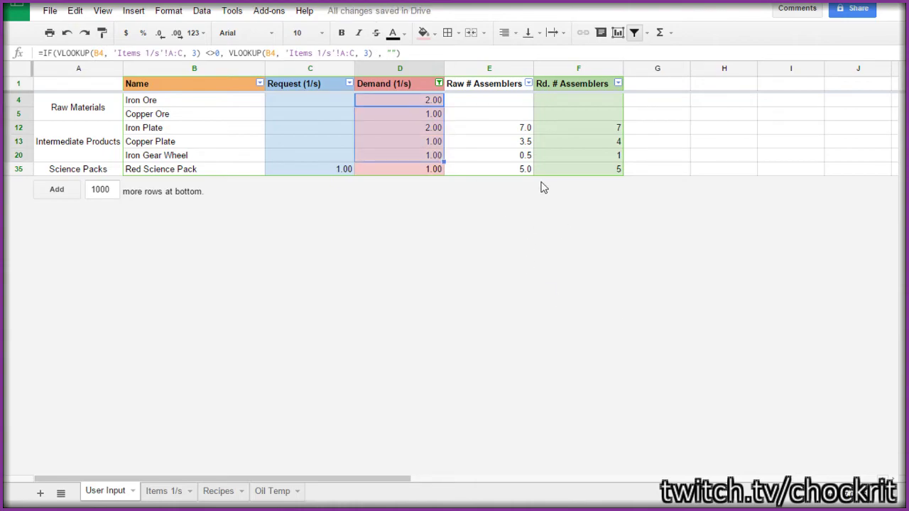
drag(501, 107, 516, 174)
click(523, 129)
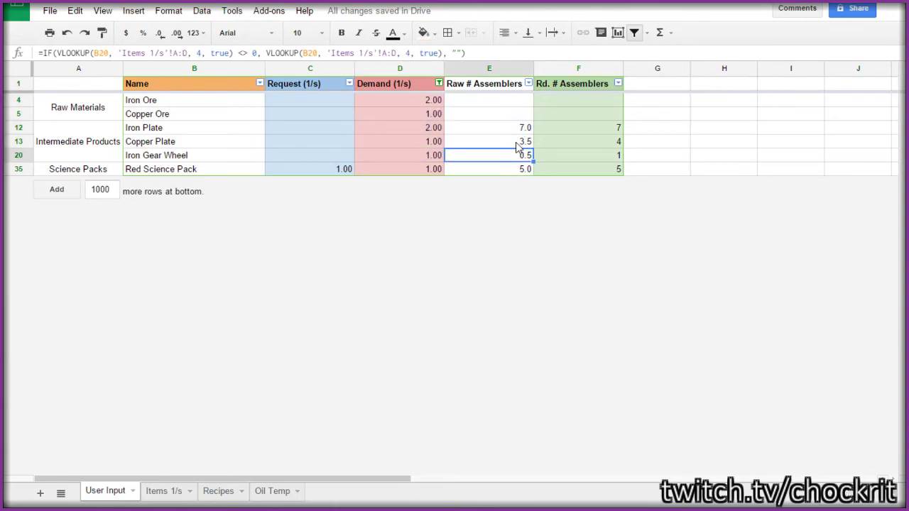
click(521, 143)
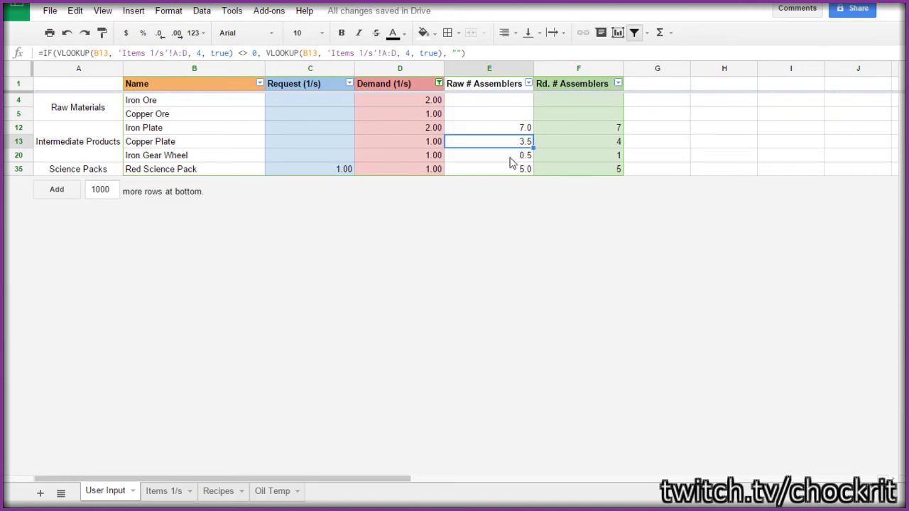
click(341, 169)
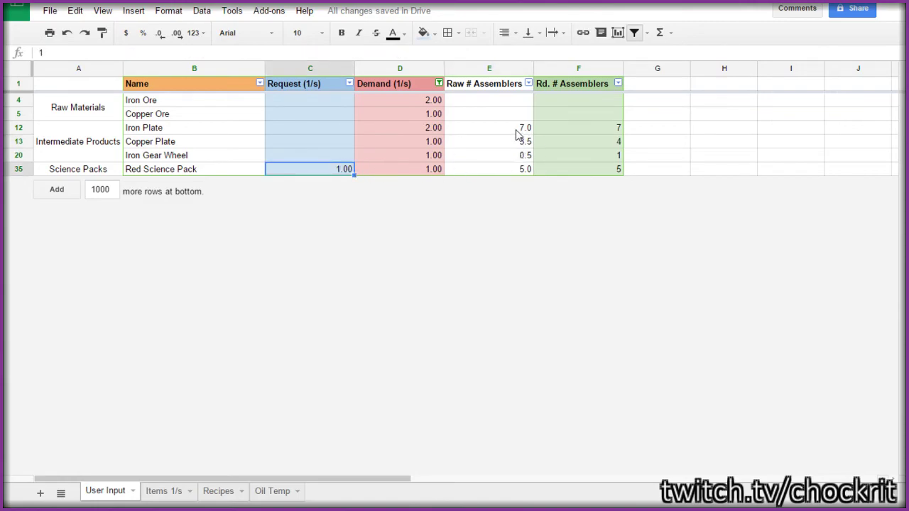
drag(584, 92, 577, 170)
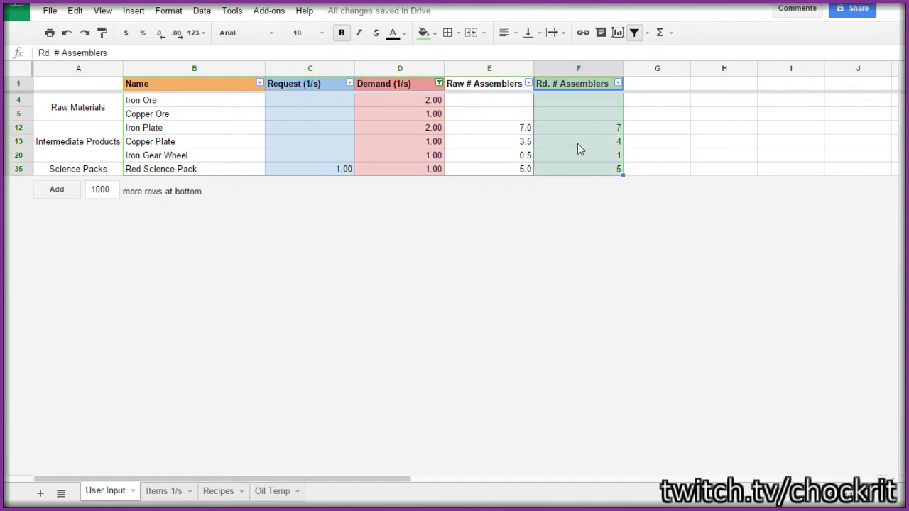
click(580, 144)
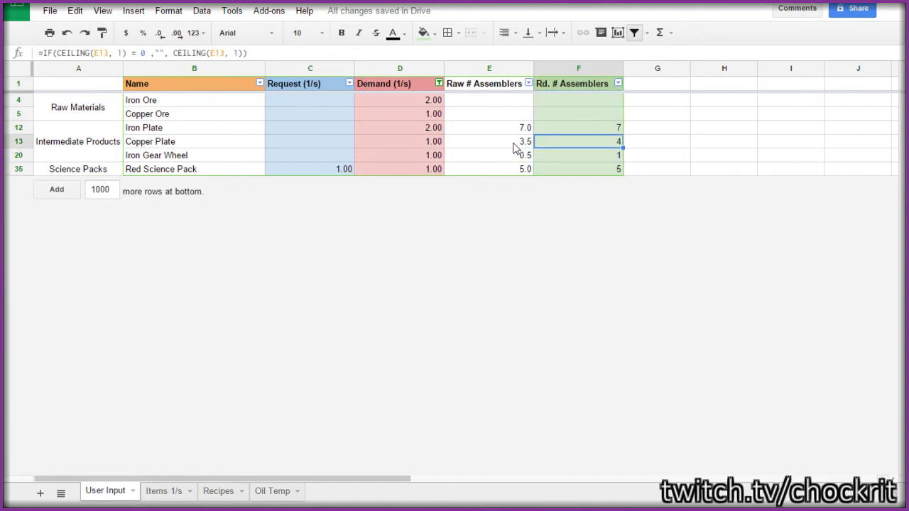
click(521, 146)
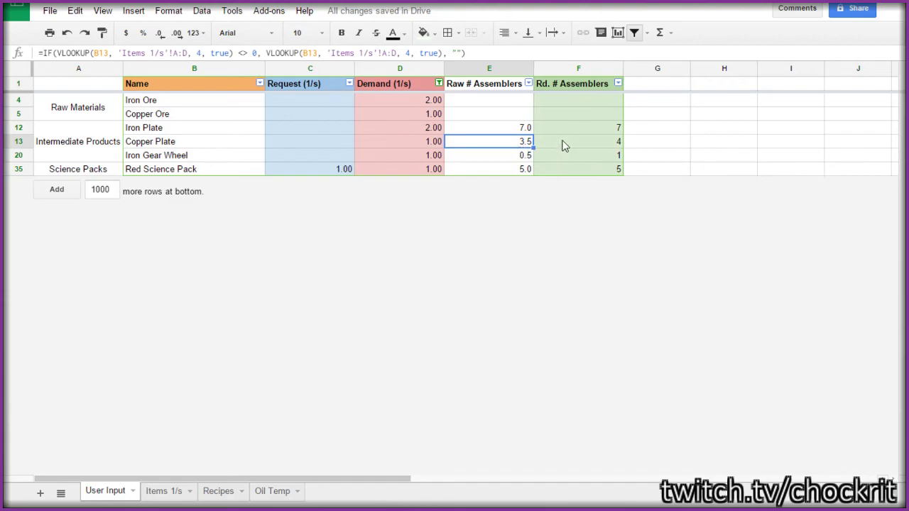
drag(564, 128, 570, 168)
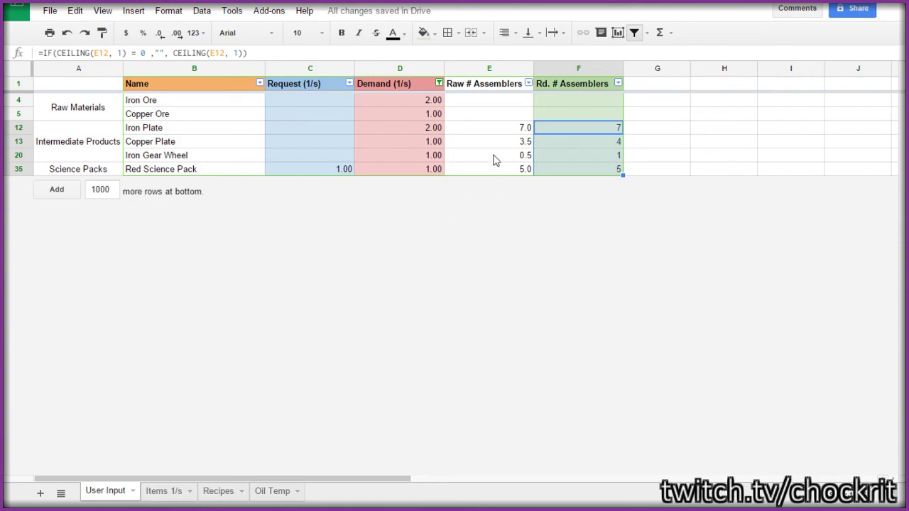
drag(495, 127, 500, 178)
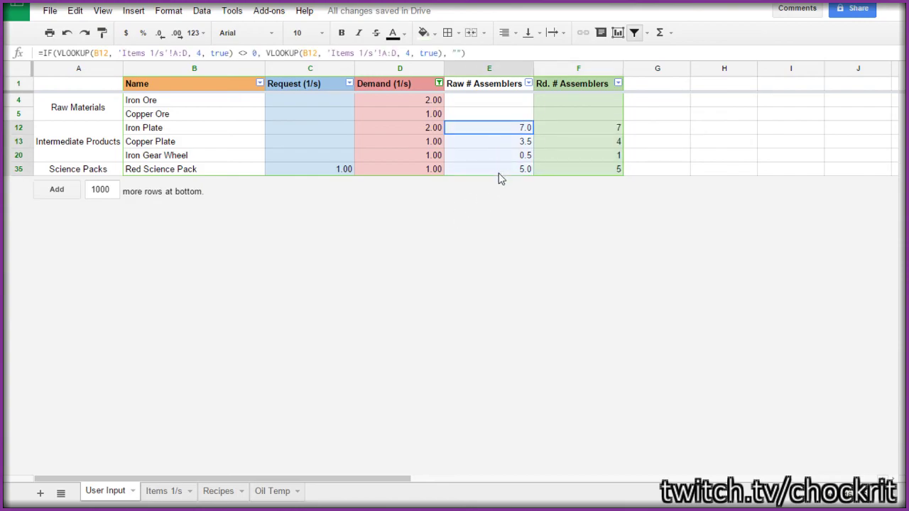